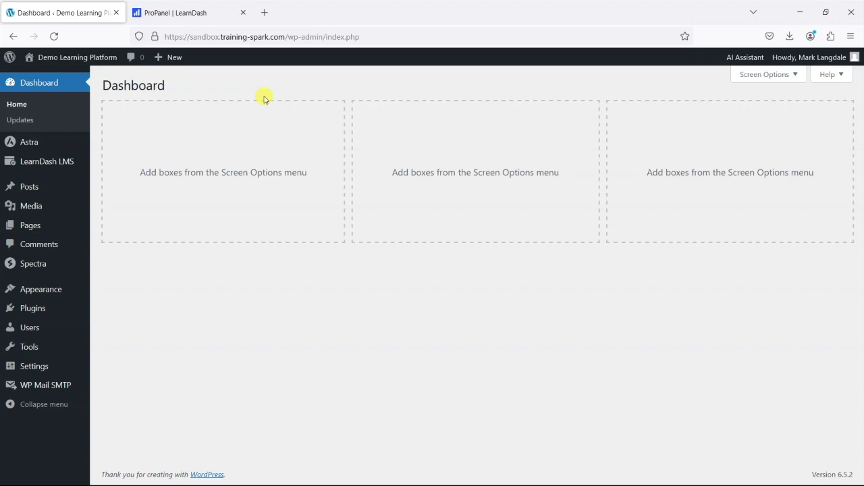
# Step: Look over the ProPanel product page and the LearnDash pricing page, highlighting ProPanel among the LearnDash Cloud inclusions
pyautogui.click(174, 13)
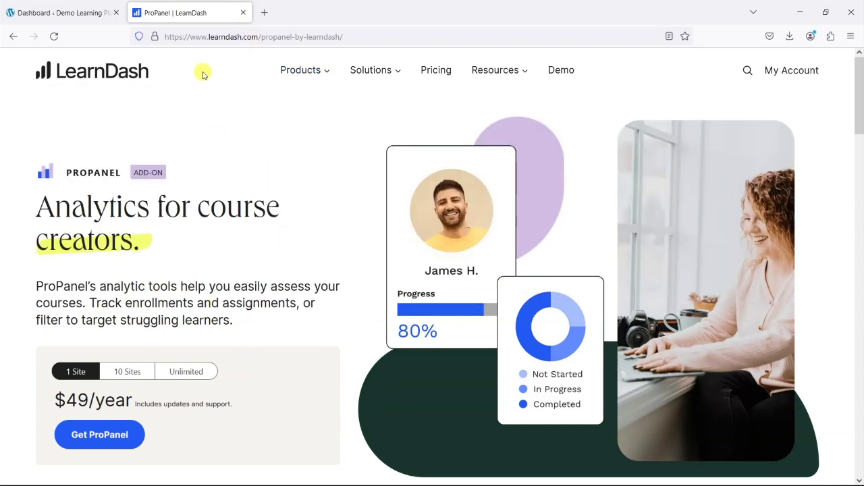
pyautogui.scroll(-2, 202, 290)
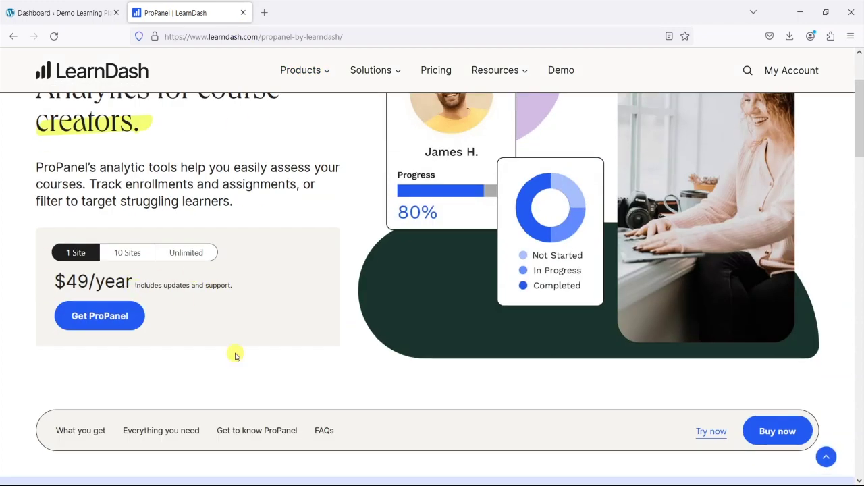
pyautogui.scroll(2, 257, 367)
pyautogui.click(436, 71)
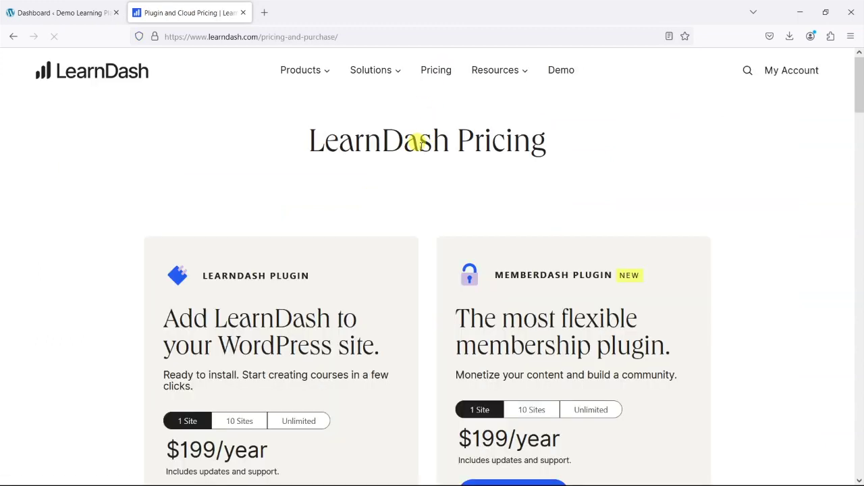
pyautogui.scroll(-7, 145, 241)
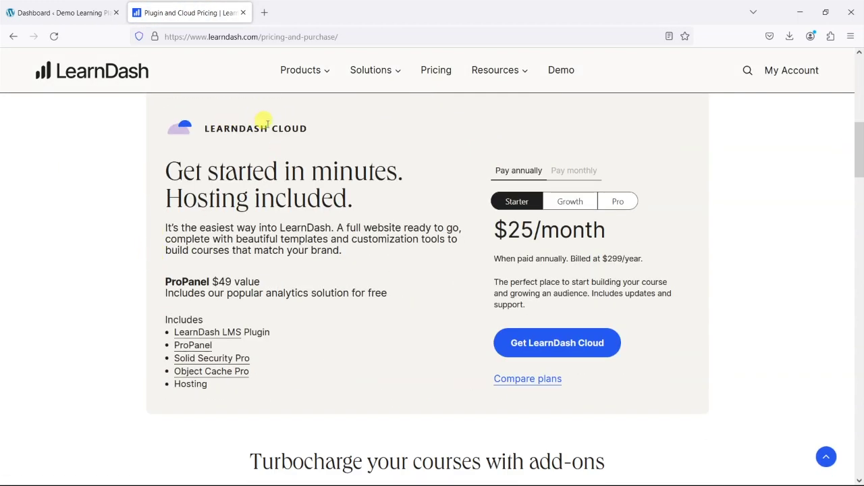
pyautogui.moveTo(226, 346); pyautogui.dragTo(131, 343)
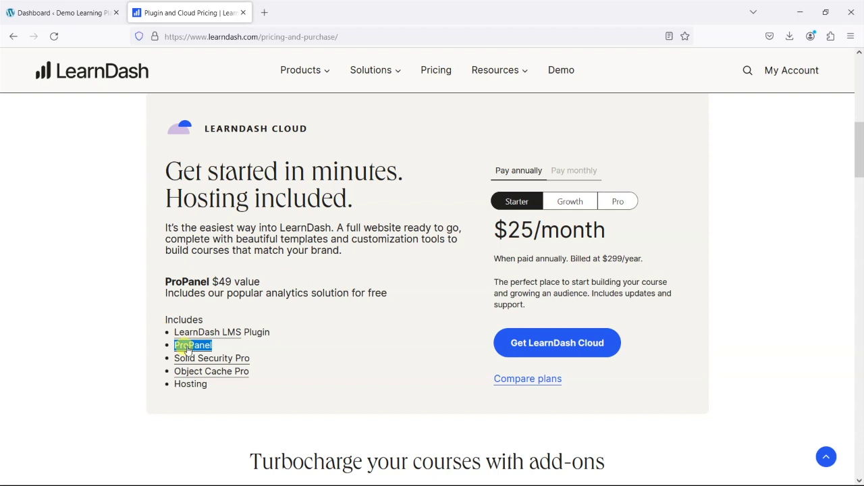
# Step: Examine the add-on and bundle offers on the pricing page, highlighting ProPanel in the Ultimate Course Creator bundle
pyautogui.scroll(-4, 117, 334)
pyautogui.scroll(-10, 117, 334)
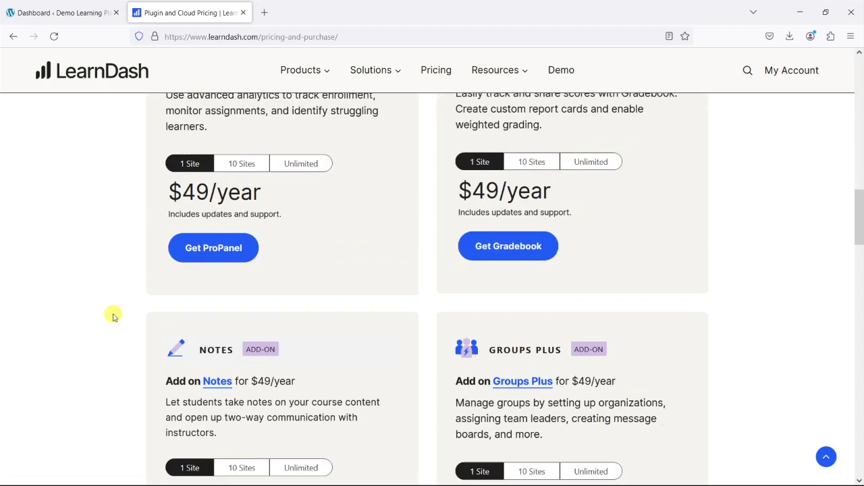
pyautogui.scroll(2, 108, 243)
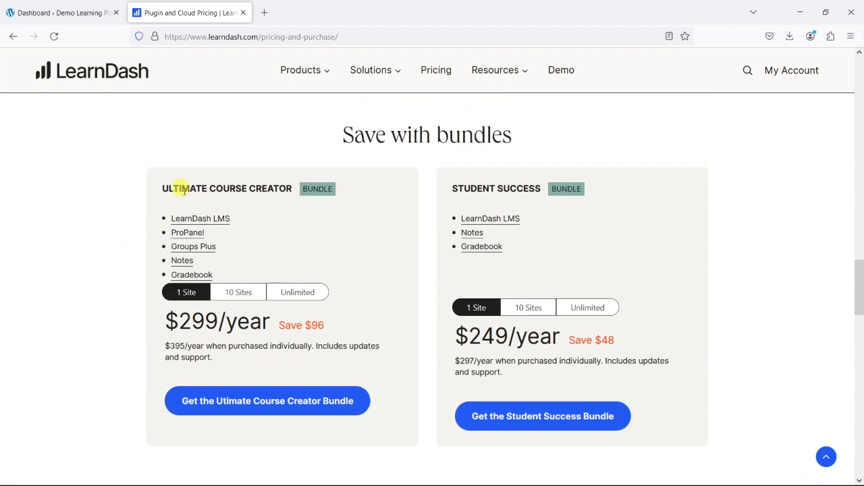
pyautogui.moveTo(161, 189); pyautogui.dragTo(360, 209)
pyautogui.click(359, 209)
pyautogui.moveTo(201, 233); pyautogui.dragTo(145, 231)
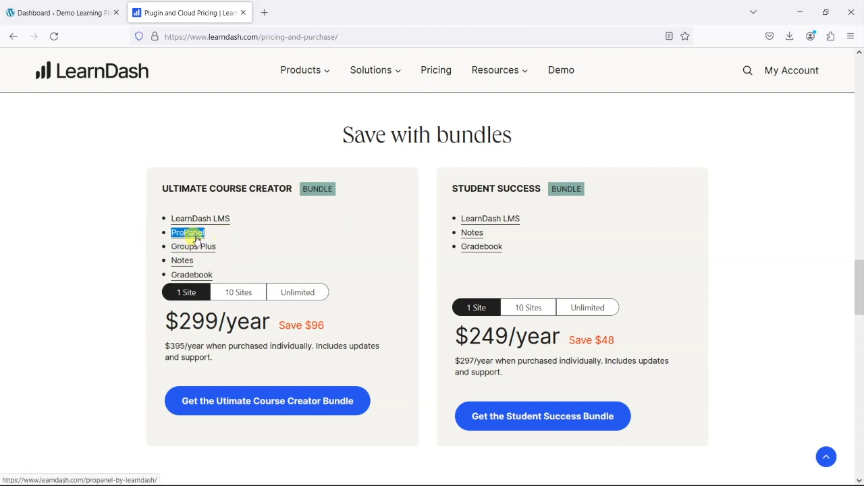
pyautogui.click(363, 251)
pyautogui.scroll(3, 390, 324)
pyautogui.scroll(10, 390, 323)
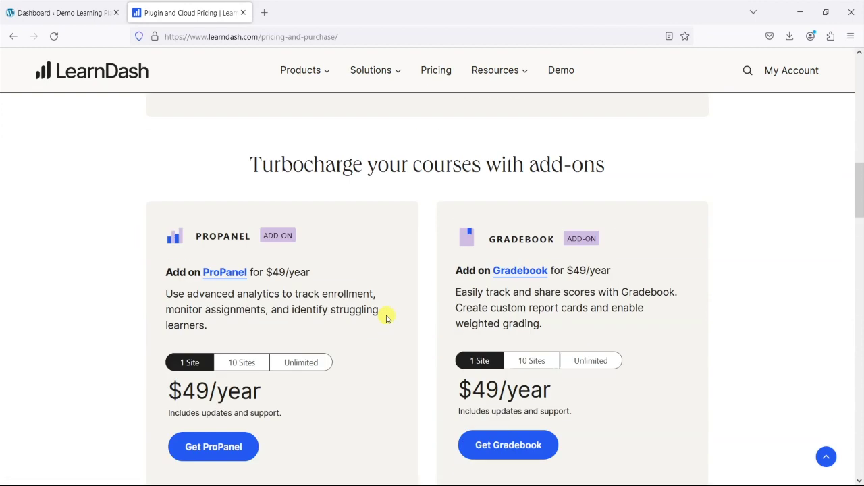
# Step: Switch to the WordPress admin and check the installed plugins for the LearnDash LMS - ProPanel entry
pyautogui.click(54, 4)
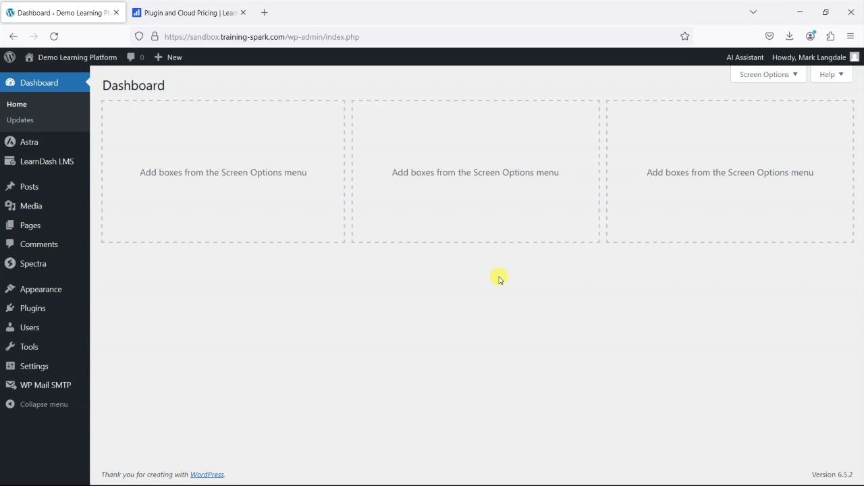
pyautogui.moveTo(27, 309)
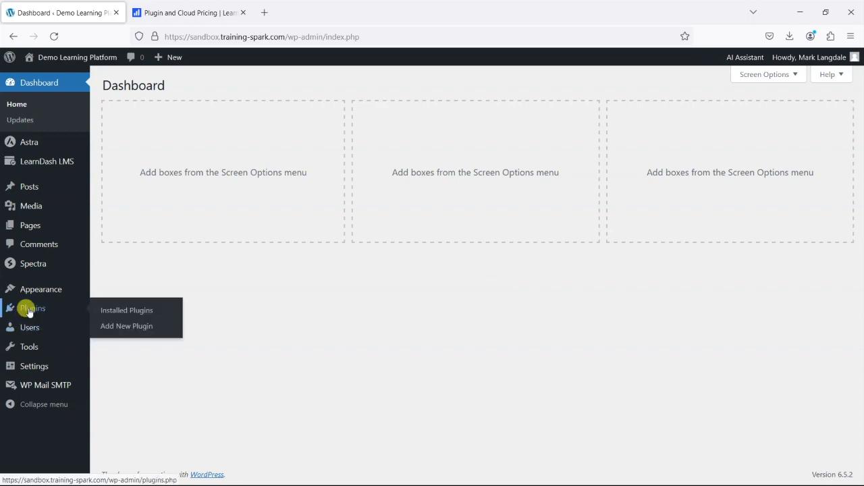
pyautogui.click(125, 326)
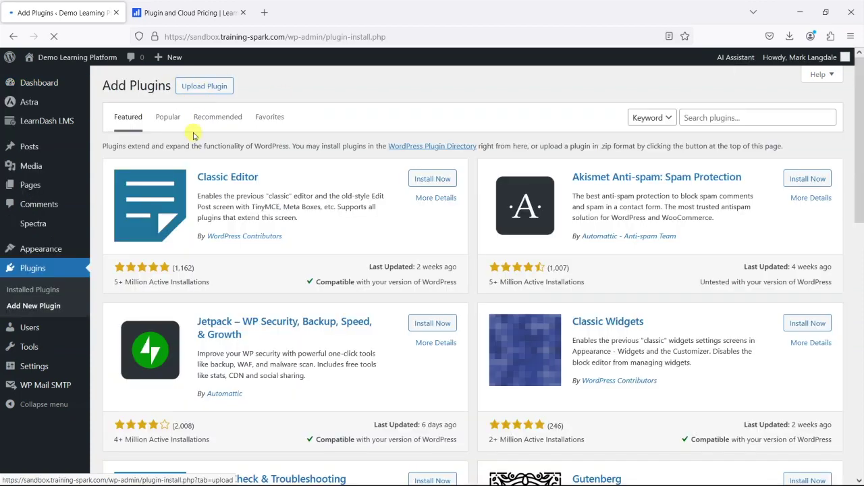
pyautogui.click(33, 289)
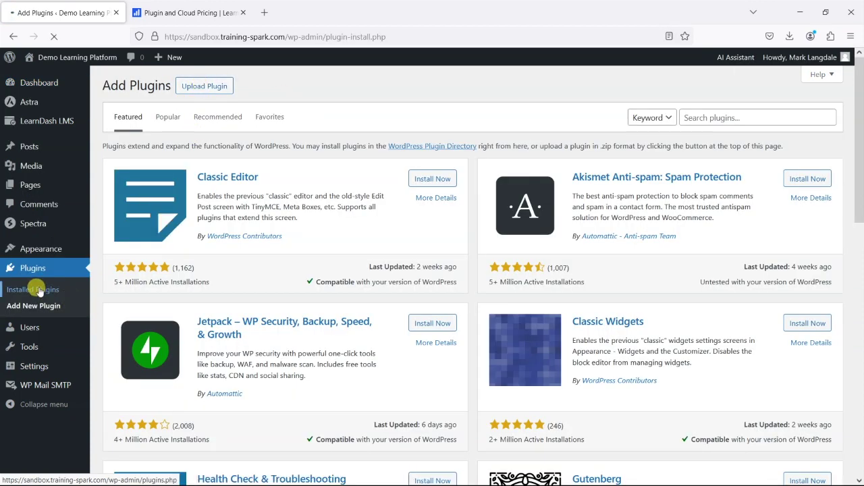
pyautogui.scroll(-2, 169, 288)
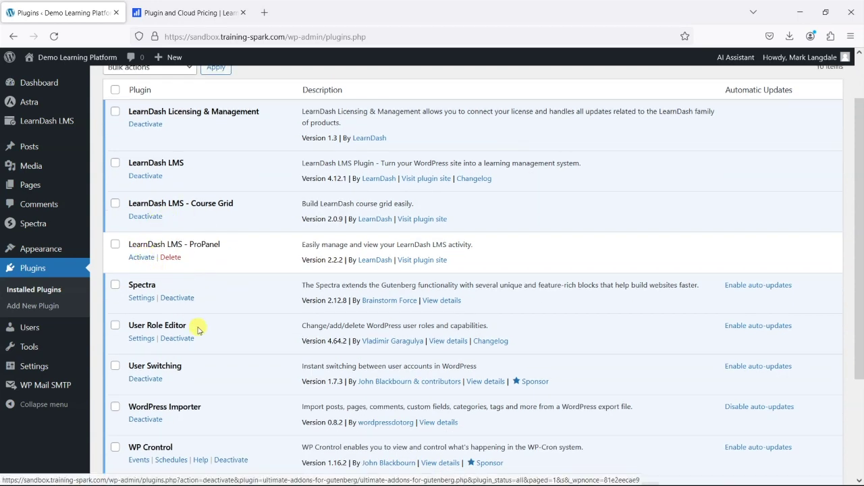
pyautogui.scroll(2, 195, 328)
# Step: View the WordPress dashboard and the built-in dashboard of the "Healthy Eating for Healthy Life" course, then return to the course list
pyautogui.moveTo(53, 126)
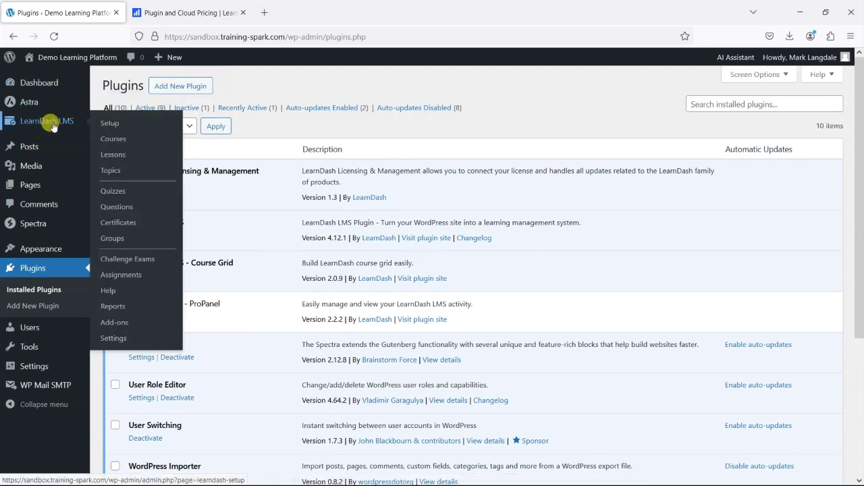
pyautogui.click(45, 82)
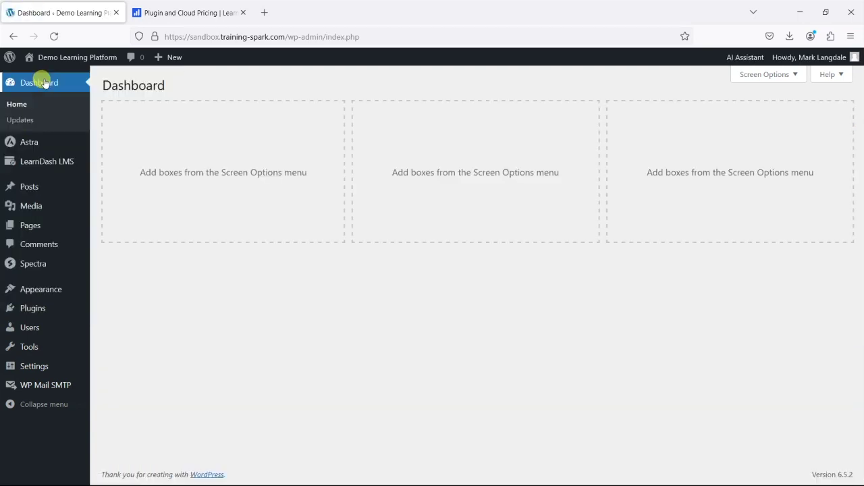
pyautogui.moveTo(51, 162)
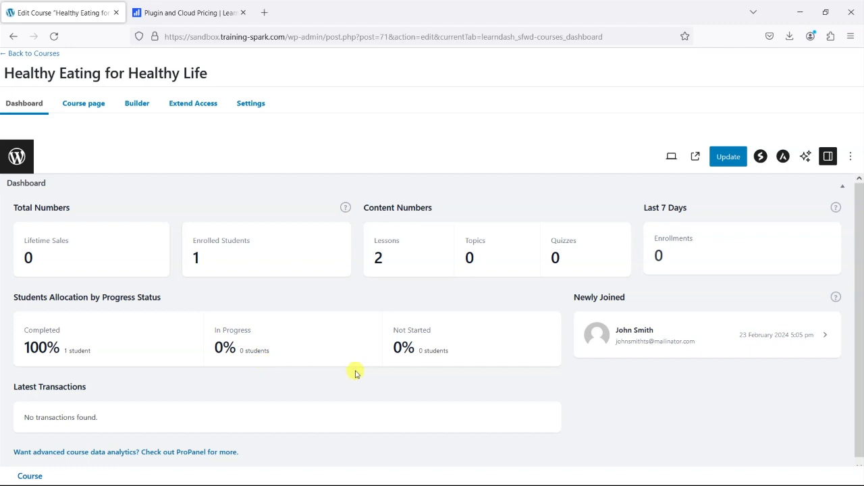
pyautogui.click(46, 55)
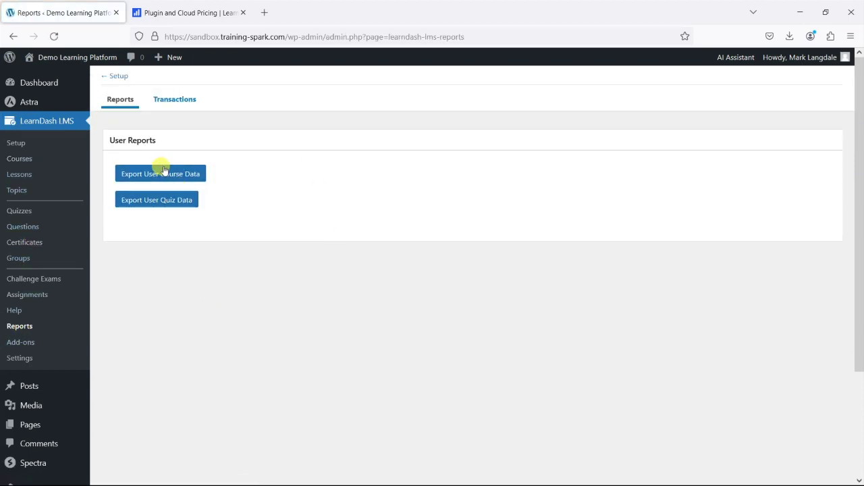
# Step: Export the LearnDash user course data and review the downloaded CSV, widening the course_completed column
pyautogui.click(167, 174)
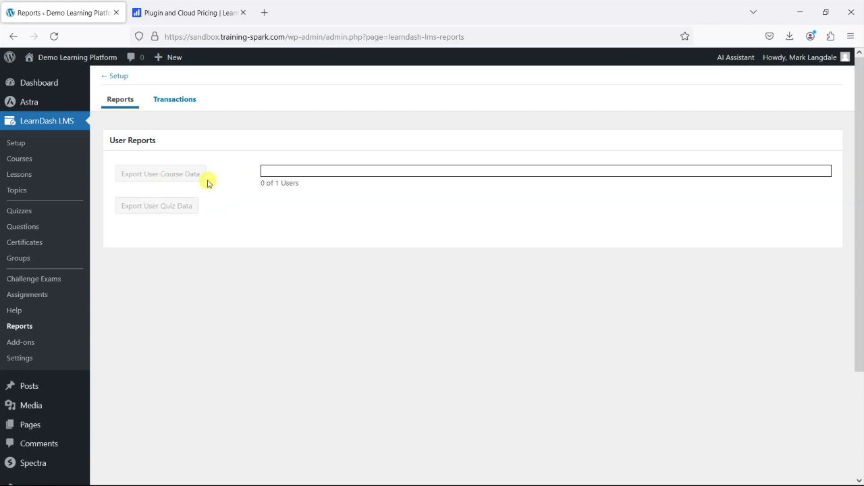
pyautogui.click(586, 67)
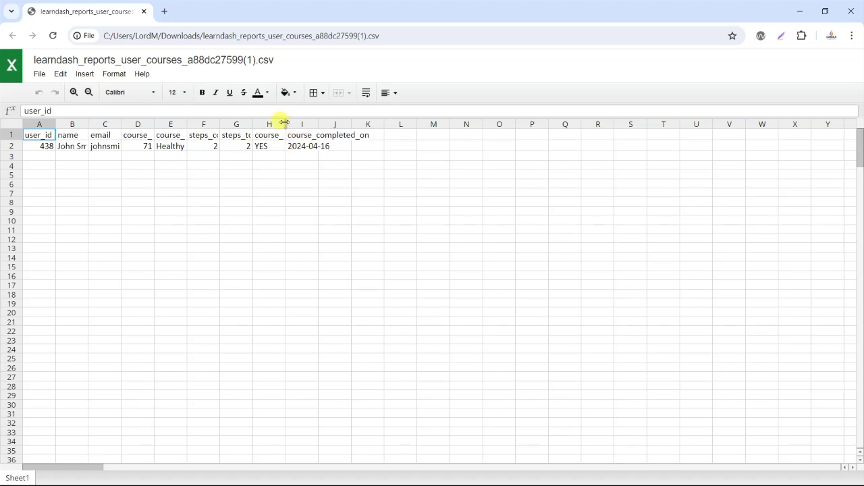
pyautogui.moveTo(282, 124); pyautogui.dragTo(331, 125)
pyautogui.click(284, 174)
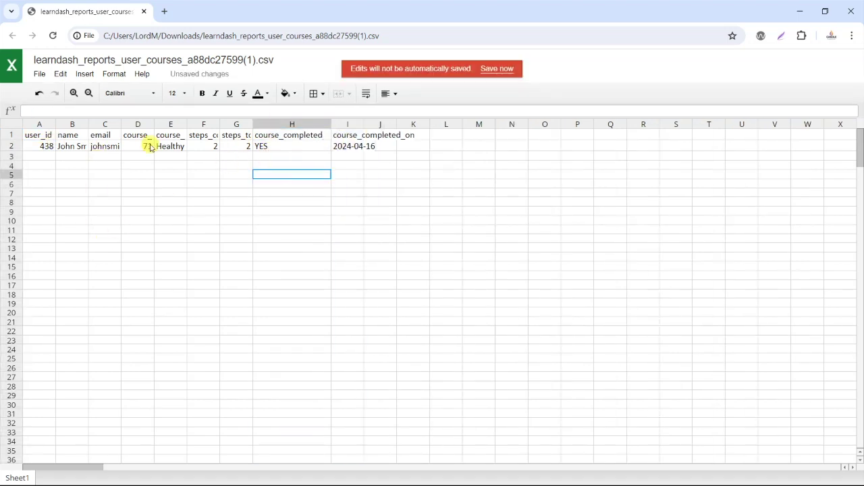
pyautogui.click(314, 165)
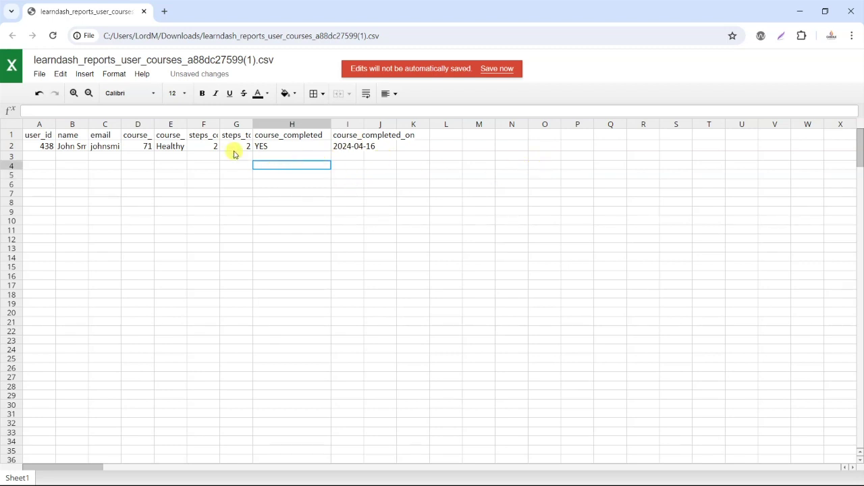
pyautogui.click(850, 11)
pyautogui.click(481, 108)
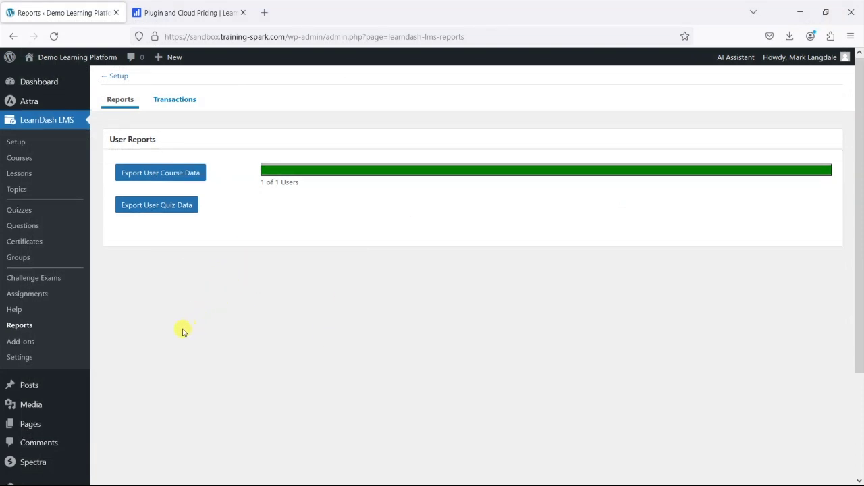
# Step: Activate the LearnDash LMS - ProPanel plugin and open the WordPress dashboard
pyautogui.scroll(-3, 15, 331)
pyautogui.click(13, 375)
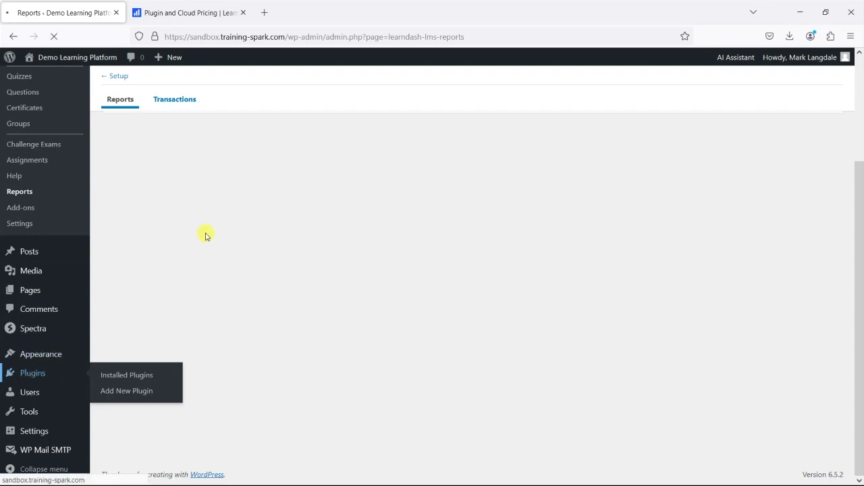
pyautogui.scroll(-2, 136, 271)
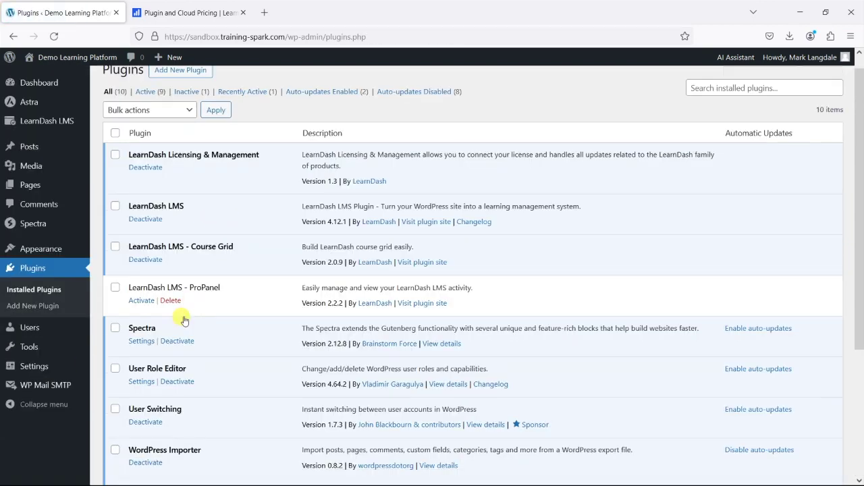
pyautogui.click(139, 258)
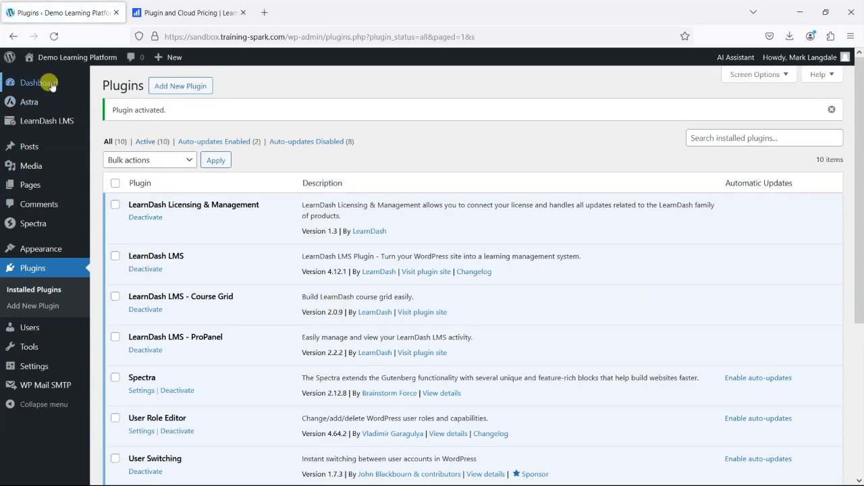
pyautogui.click(48, 82)
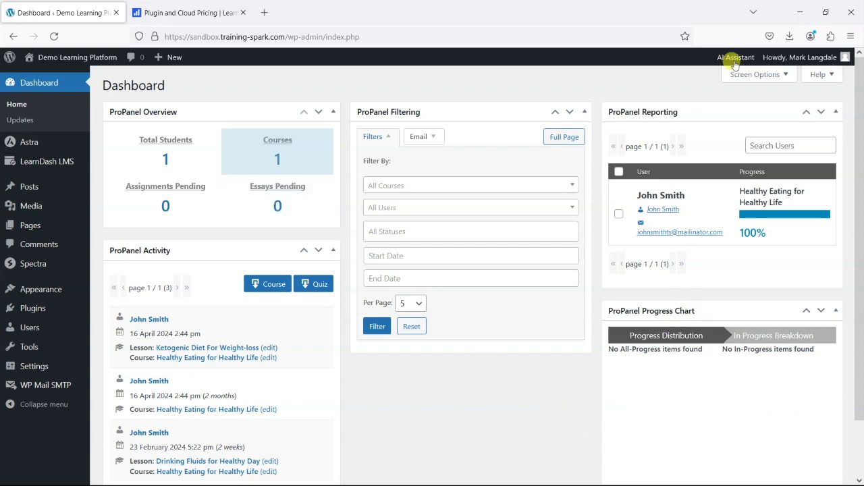
# Step: Hide and show again the ProPanel Filtering, Reporting, Activity and Progress Chart boxes through the dashboard's screen options
pyautogui.click(760, 74)
pyautogui.click(465, 135)
pyautogui.click(422, 135)
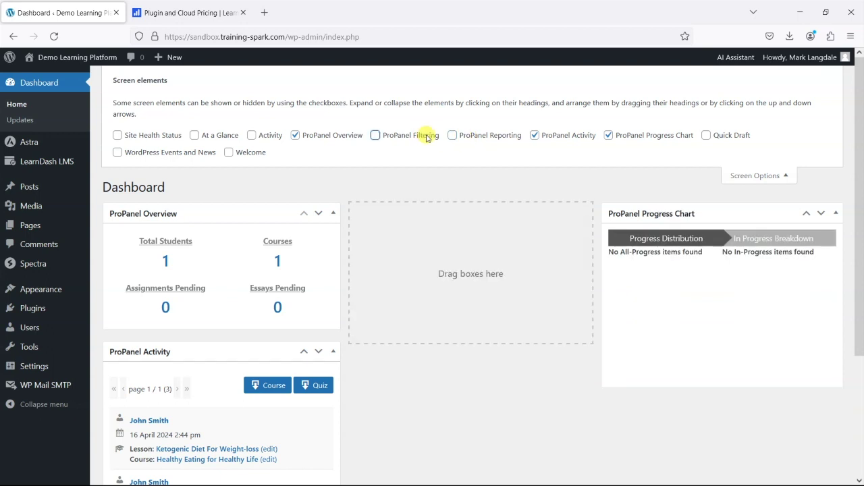
pyautogui.click(463, 135)
pyautogui.click(571, 135)
pyautogui.click(627, 138)
pyautogui.click(552, 135)
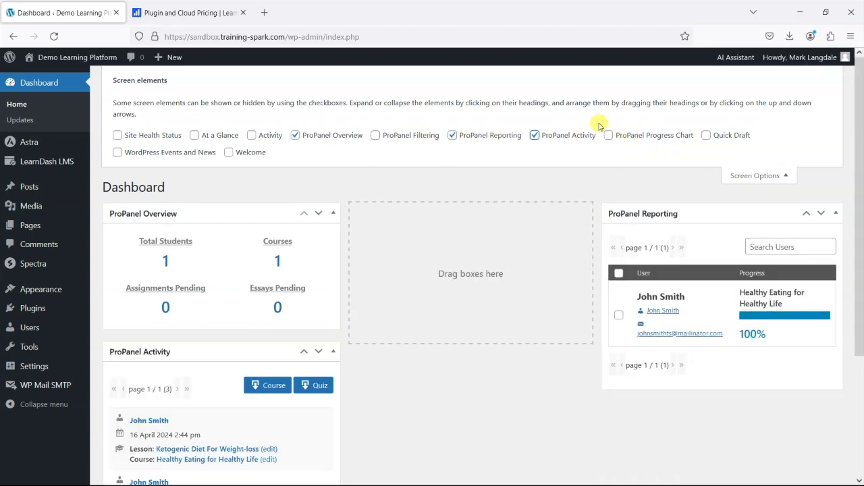
pyautogui.click(621, 135)
pyautogui.click(413, 135)
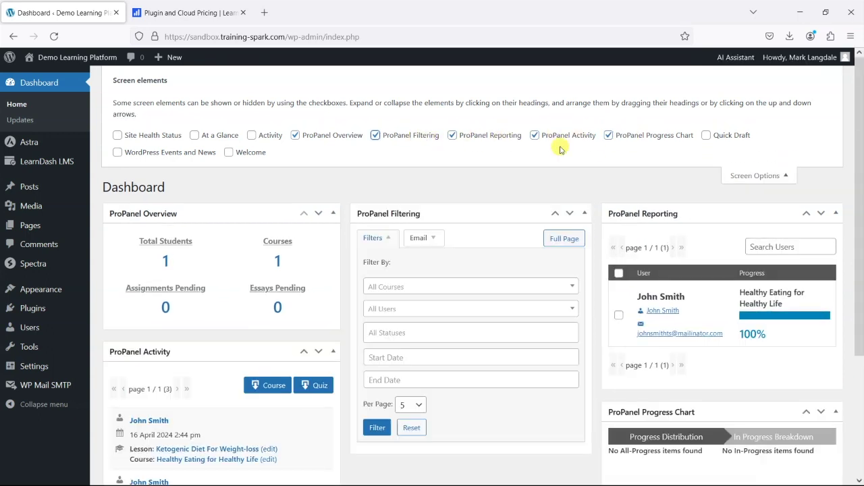
pyautogui.click(760, 176)
# Step: Rearrange the dashboard with ProPanel Activity in the middle column and ProPanel Filtering beneath ProPanel Overview
pyautogui.moveTo(191, 247); pyautogui.dragTo(469, 333)
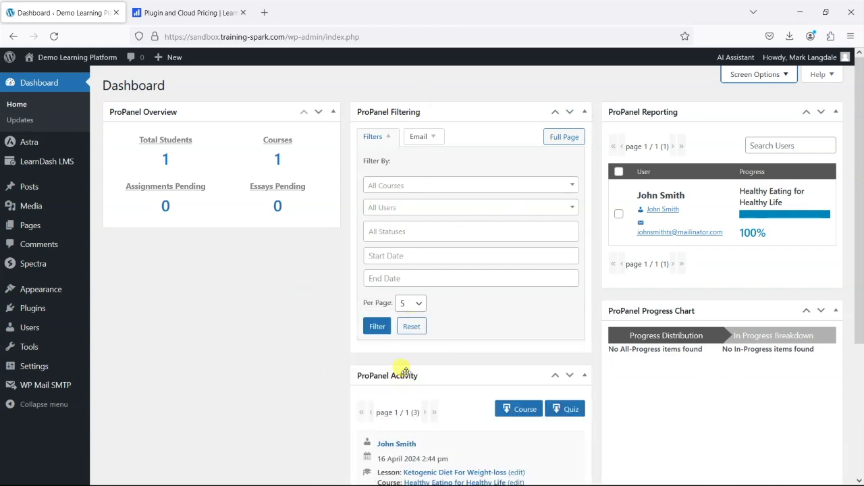
pyautogui.moveTo(371, 370); pyautogui.dragTo(175, 271)
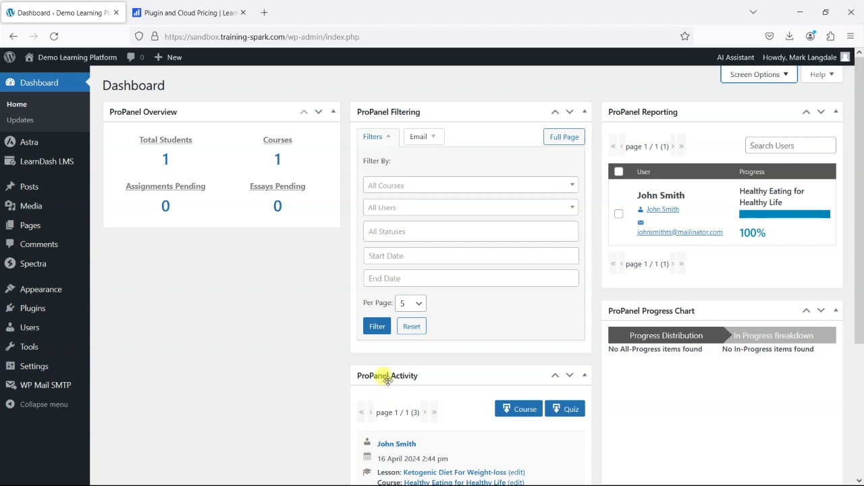
pyautogui.moveTo(387, 379); pyautogui.dragTo(154, 296)
pyautogui.moveTo(382, 107); pyautogui.dragTo(250, 279)
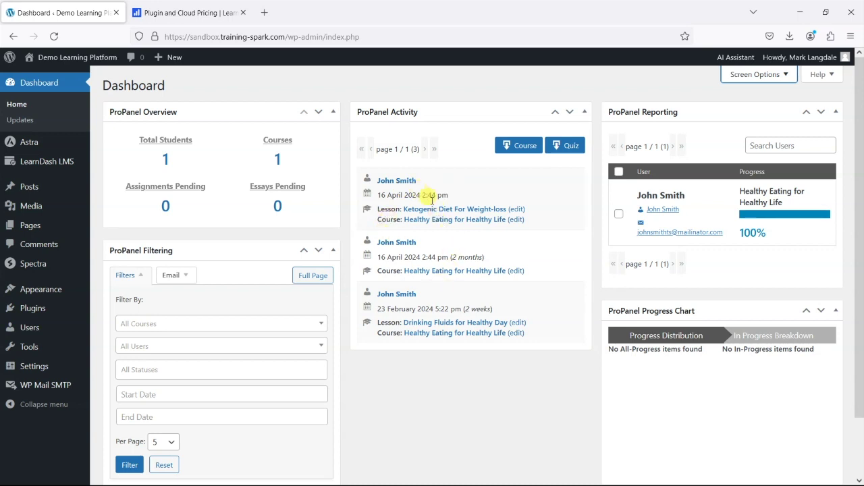
# Step: Collapse the ProPanel Activity and ProPanel Overview boxes and try moving ProPanel Filtering to the middle column
pyautogui.click(508, 153)
pyautogui.click(584, 112)
pyautogui.click(333, 112)
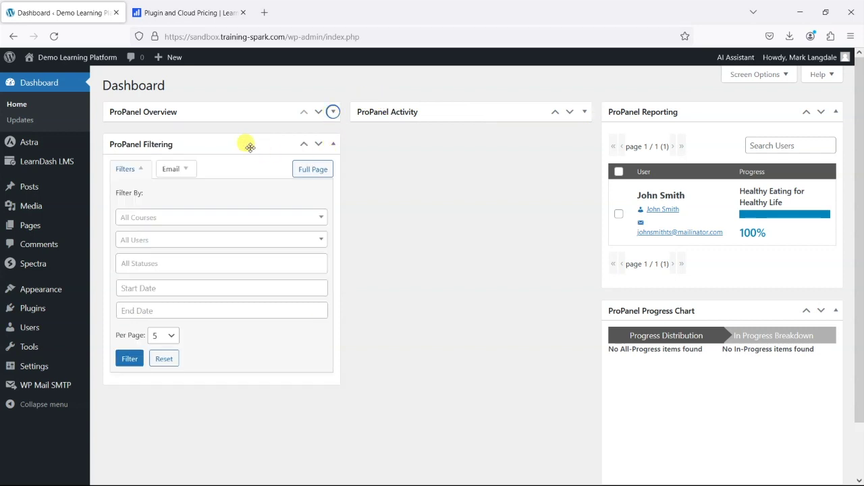
pyautogui.moveTo(250, 147); pyautogui.dragTo(465, 200)
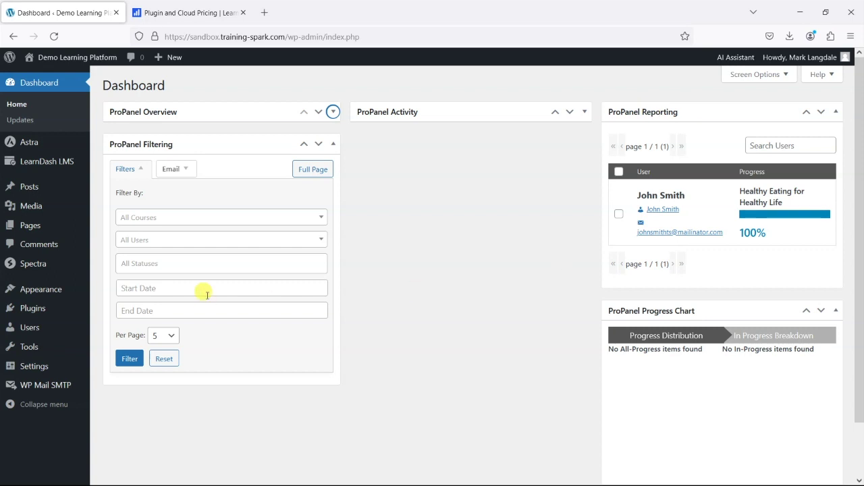
# Step: Move the ProPanel Reporting and ProPanel Progress Chart boxes into the middle column beneath ProPanel Activity
pyautogui.moveTo(646, 111); pyautogui.dragTo(449, 178)
pyautogui.moveTo(725, 107); pyautogui.dragTo(464, 412)
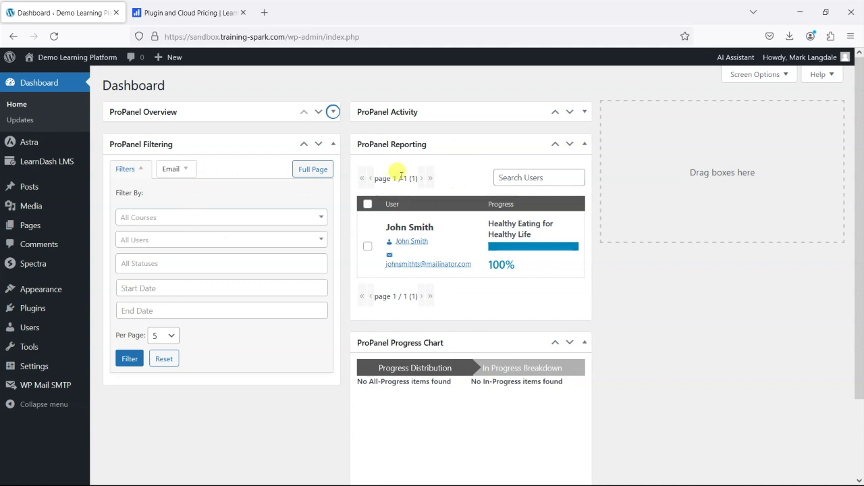
# Step: Filter the ProPanel reports by the course Healthy Eating for Healthy Life and examine the resulting progress distribution chart
pyautogui.click(175, 217)
pyautogui.click(180, 260)
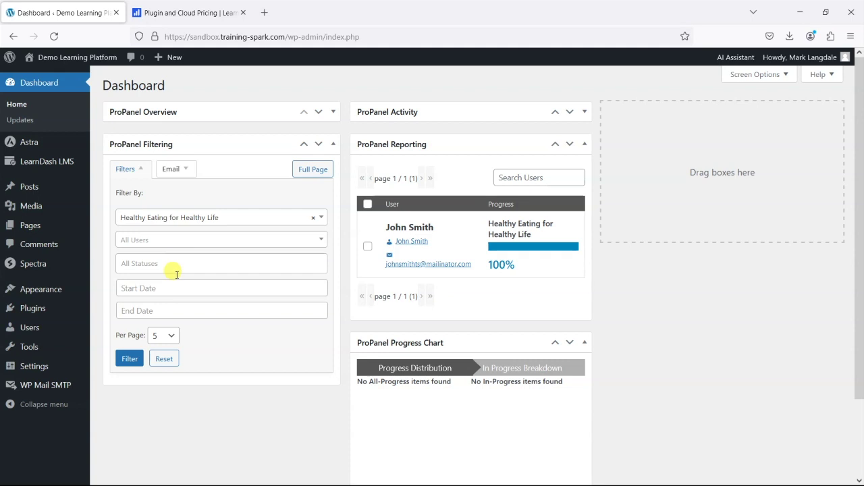
pyautogui.click(129, 359)
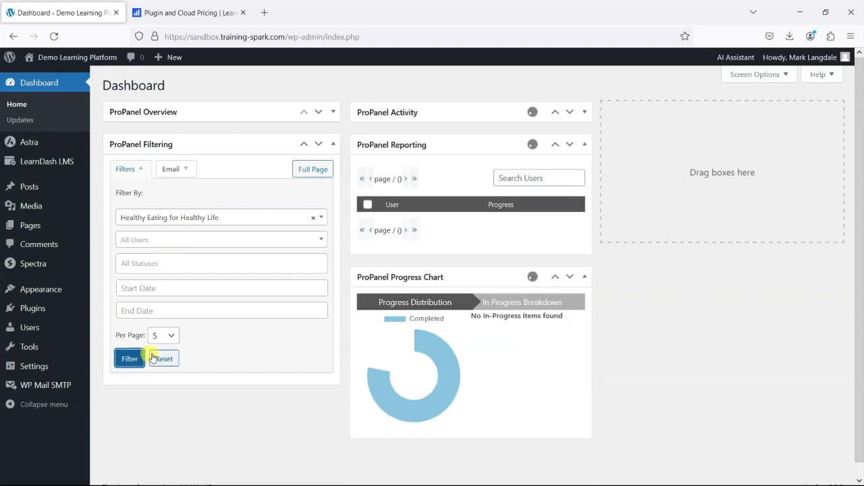
pyautogui.scroll(-1, 424, 245)
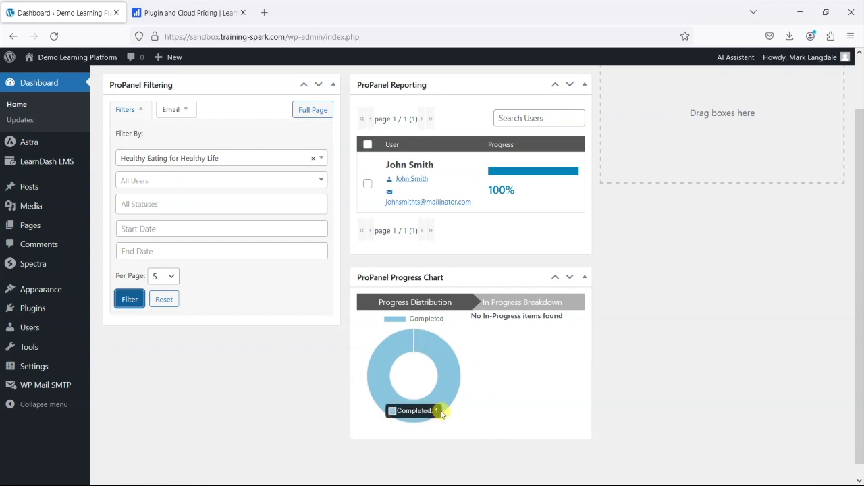
pyautogui.moveTo(439, 380)
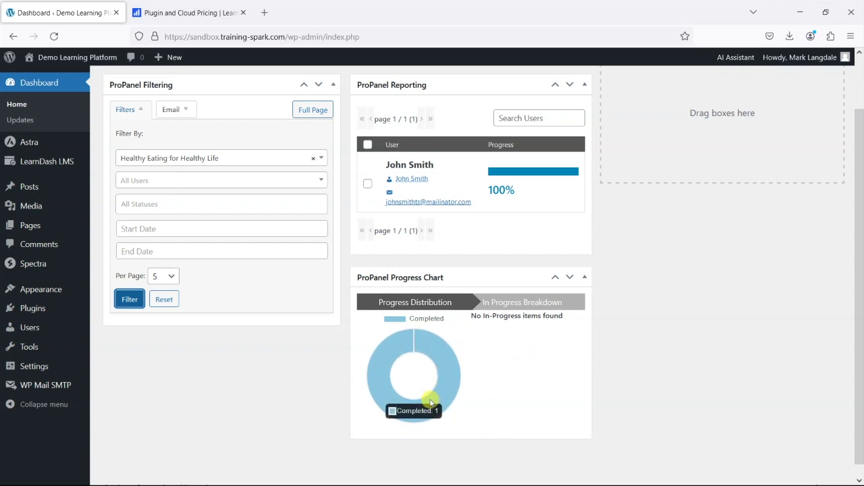
# Step: Filter the ProPanel reports by the listed learner, and reapply the filter with the course selection cleared
pyautogui.click(270, 180)
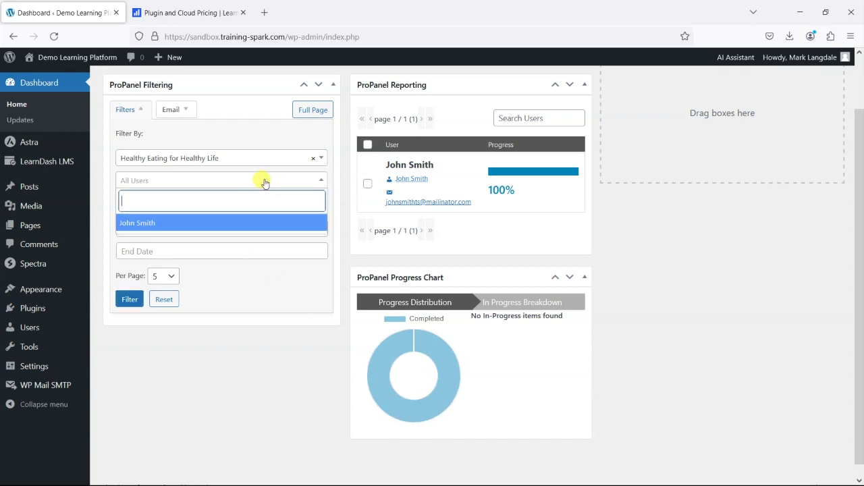
pyautogui.click(174, 222)
pyautogui.click(129, 299)
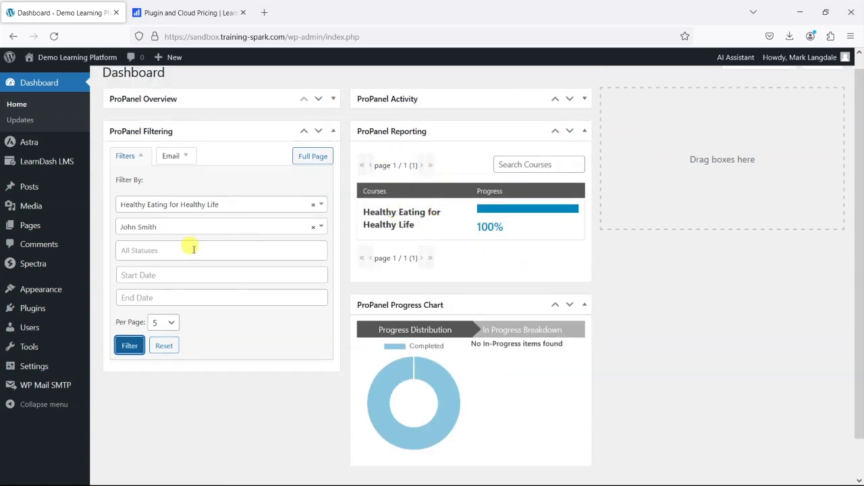
pyautogui.click(313, 205)
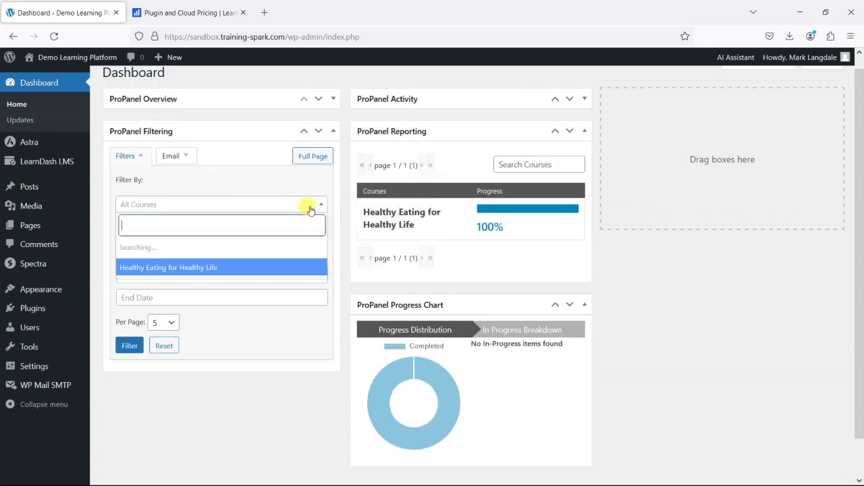
pyautogui.click(126, 346)
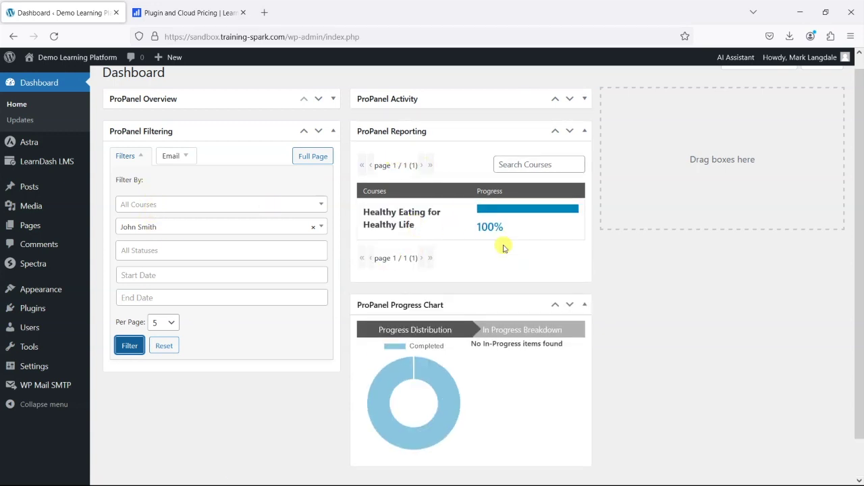
pyautogui.moveTo(407, 381)
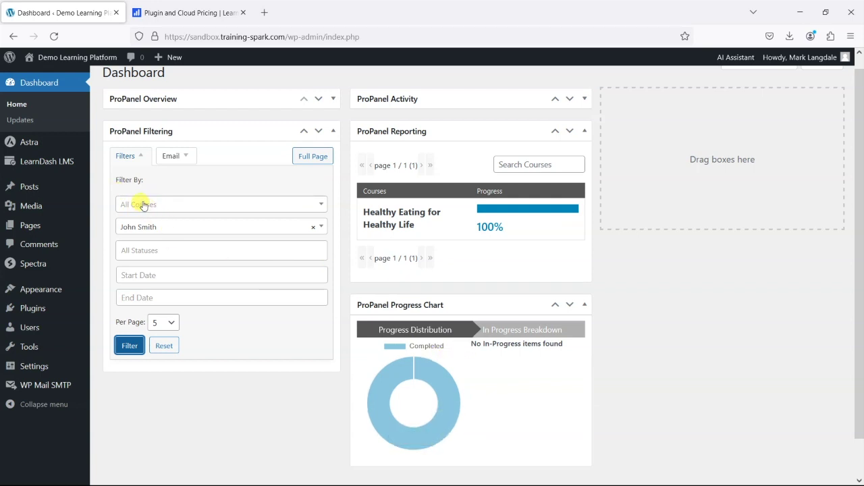
# Step: Examine the status and start date filter options and the email form in ProPanel Filtering
pyautogui.click(165, 250)
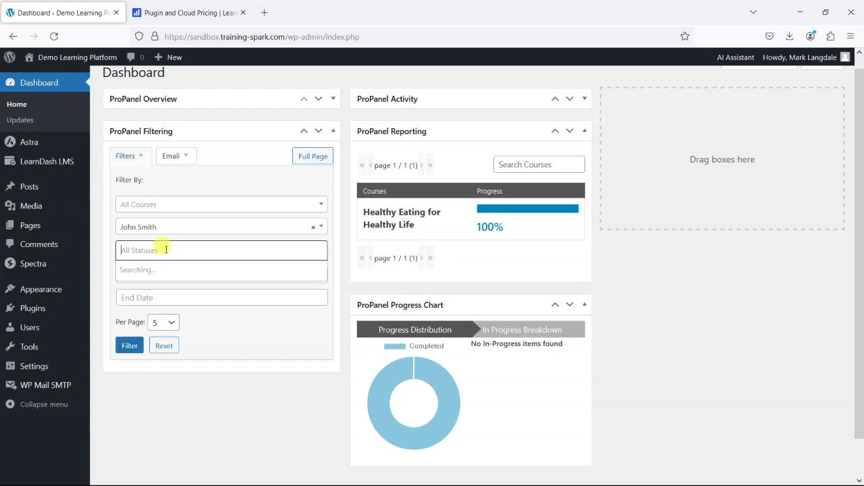
pyautogui.click(212, 328)
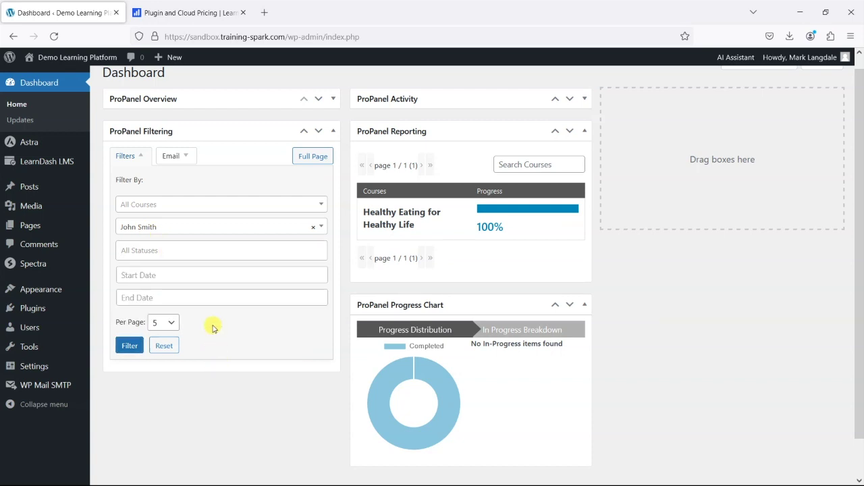
pyautogui.click(172, 278)
pyautogui.click(317, 326)
pyautogui.click(171, 155)
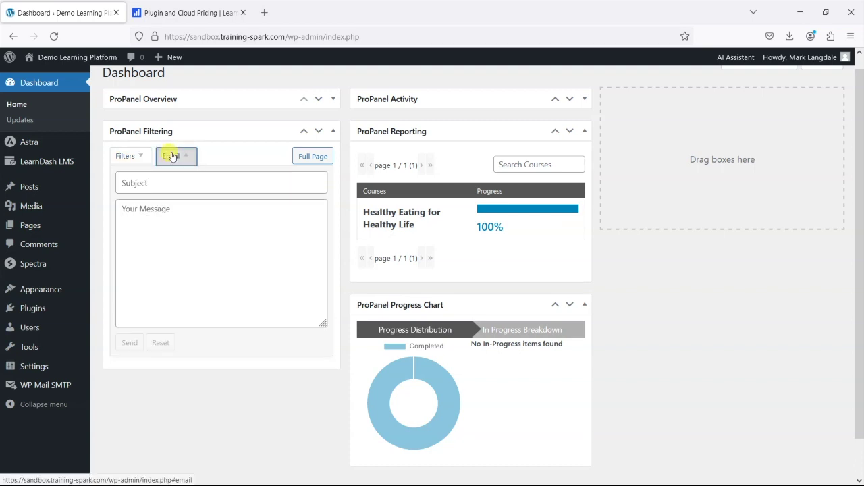
pyautogui.click(129, 156)
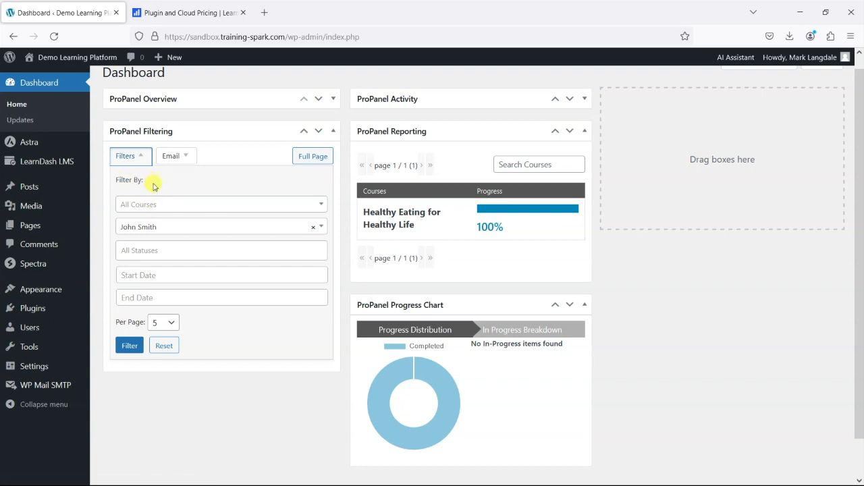
# Step: Email the filtered learner with subject "Well done" and message "Great job on completing the course.", and return to the filters
pyautogui.click(178, 156)
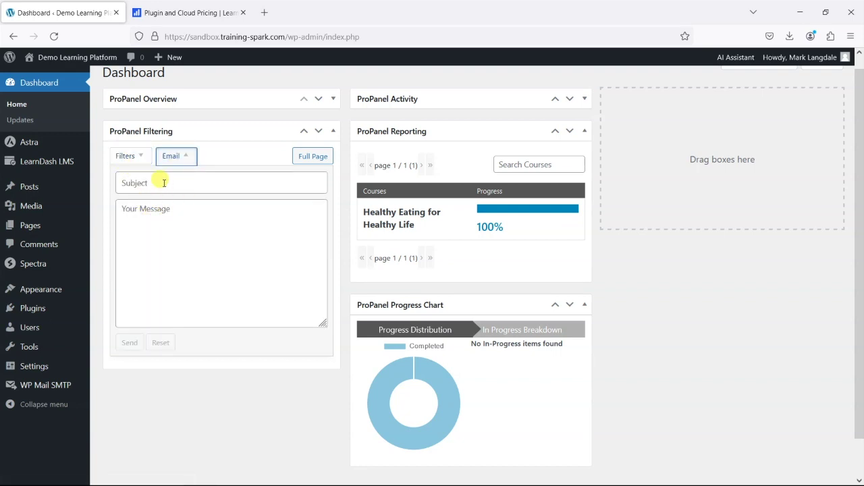
pyautogui.click(163, 182)
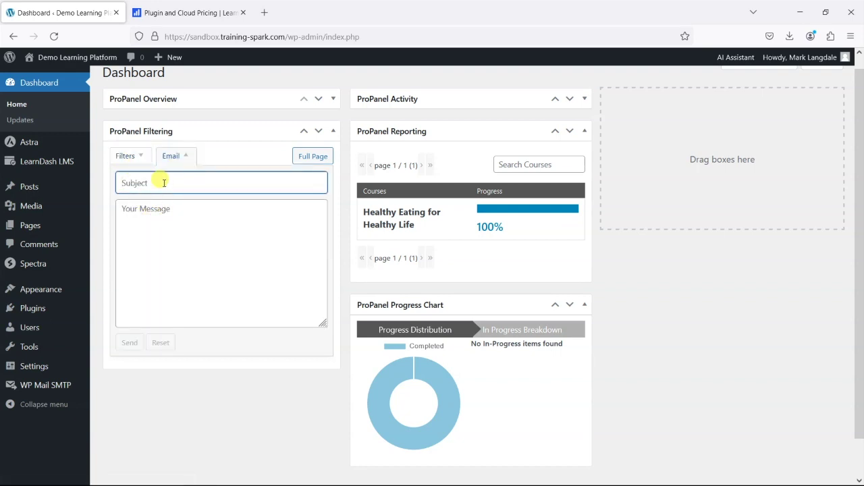
pyautogui.write('Well done')
pyautogui.press('Tab')
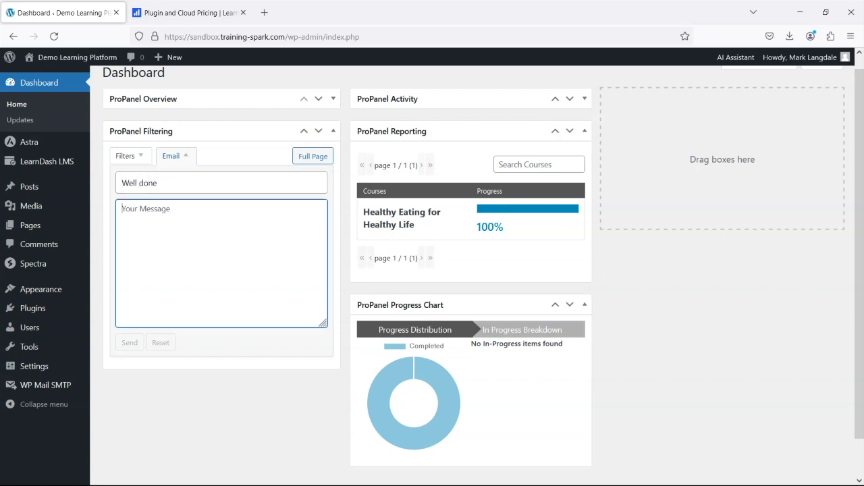
pyautogui.write('Great job on completing the course.')
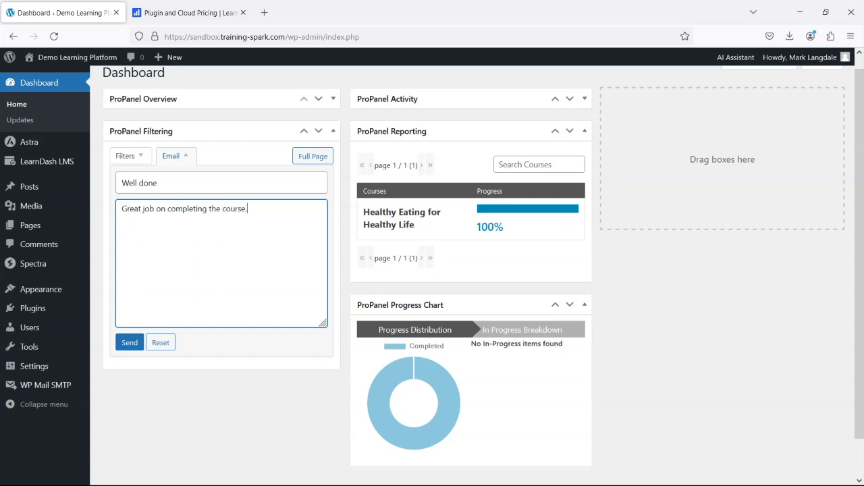
pyautogui.click(128, 344)
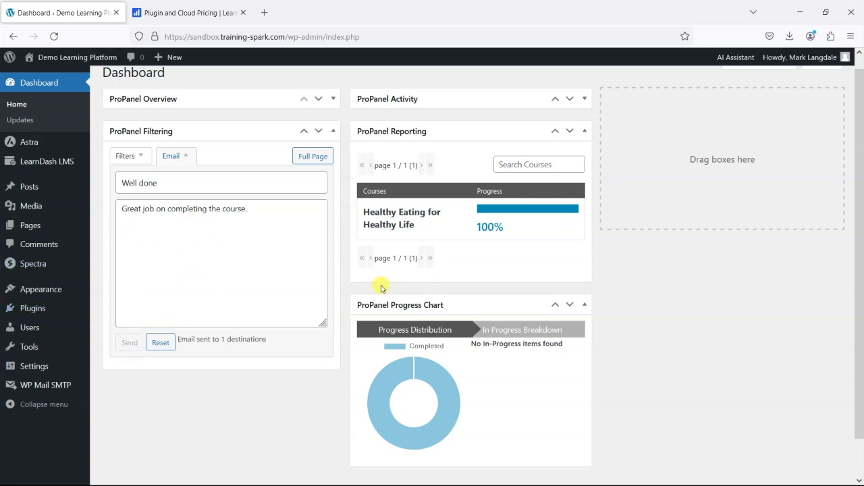
pyautogui.click(122, 156)
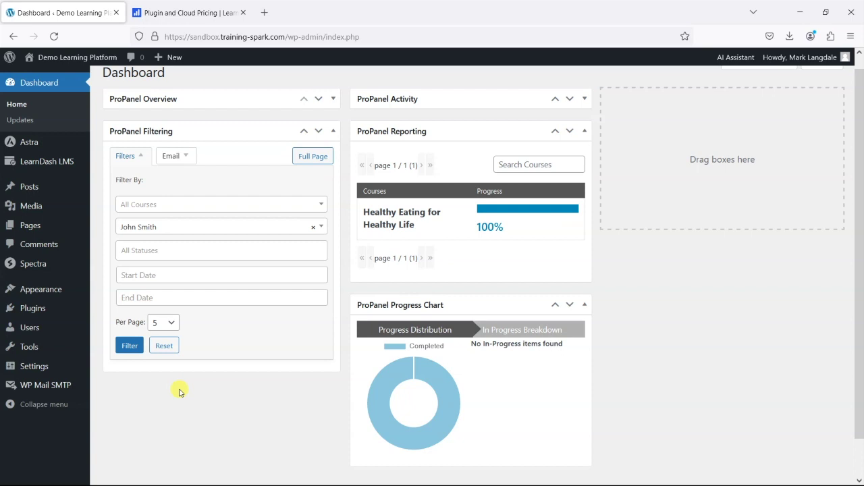
# Step: Create a new WordPress page titled "Frontend Dashboard"
pyautogui.moveTo(169, 59)
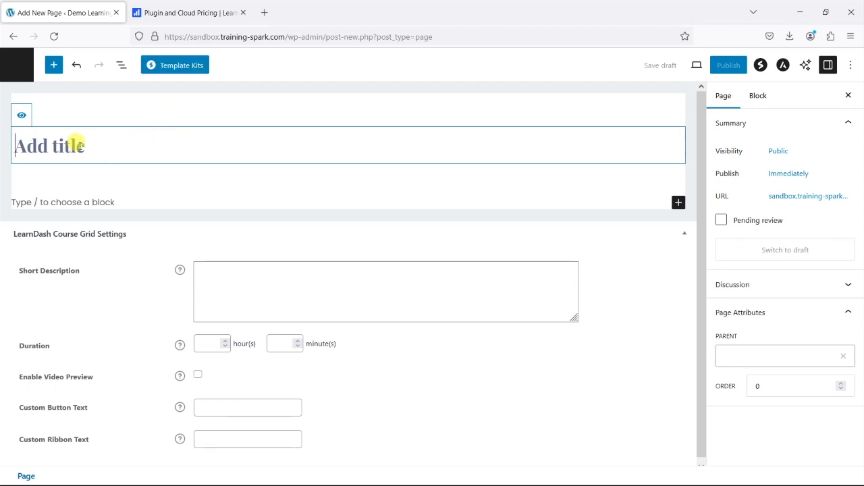
pyautogui.write('Fronte')
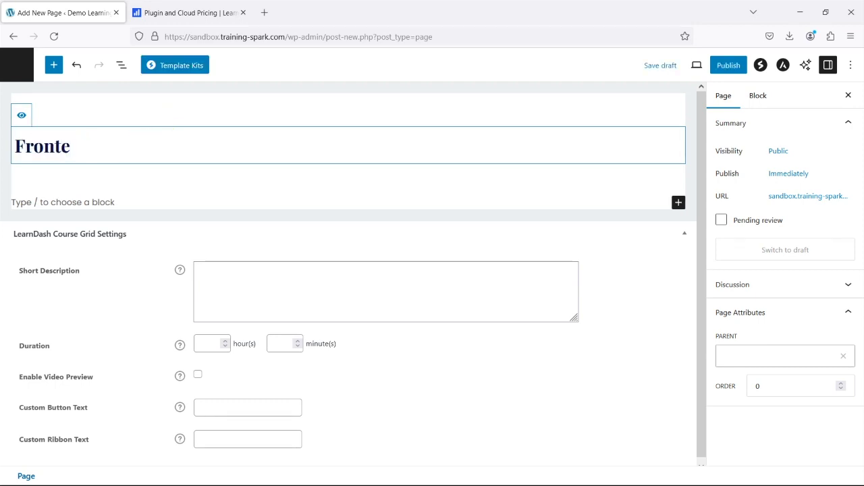
pyautogui.write('nd D')
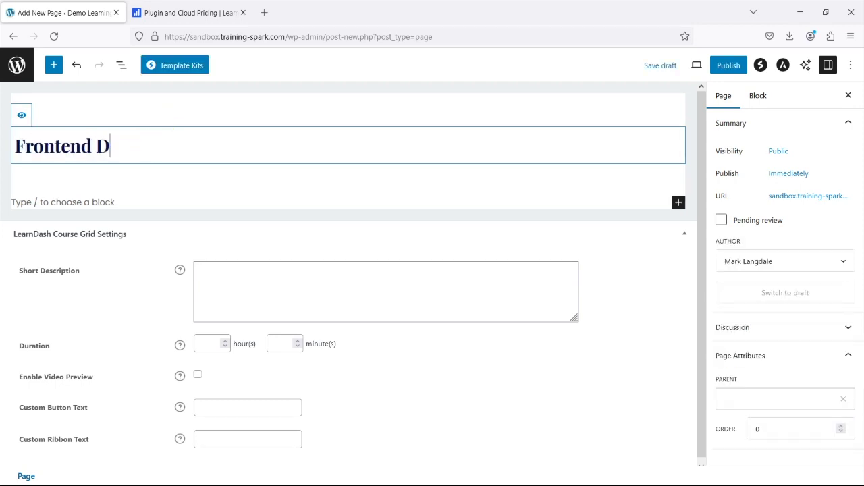
pyautogui.write('Ashashboar')
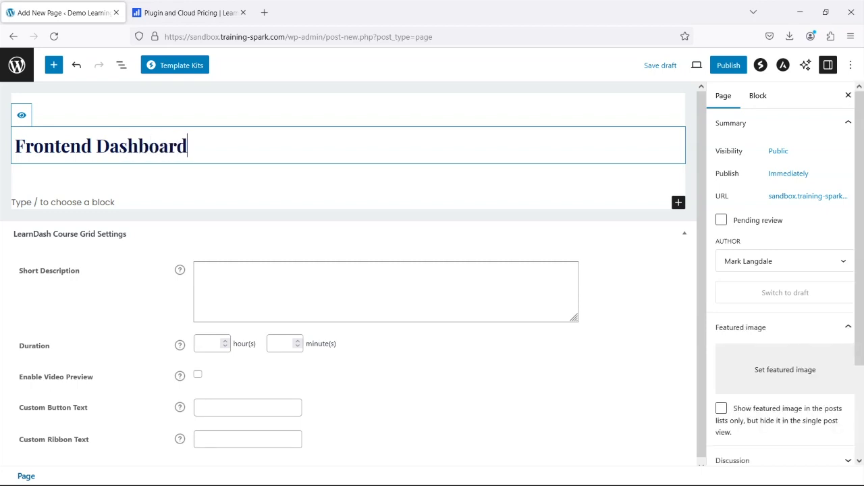
pyautogui.write('d')
# Step: Insert a ProPanel Filter Block as the first block beneath the page title
pyautogui.click(91, 202)
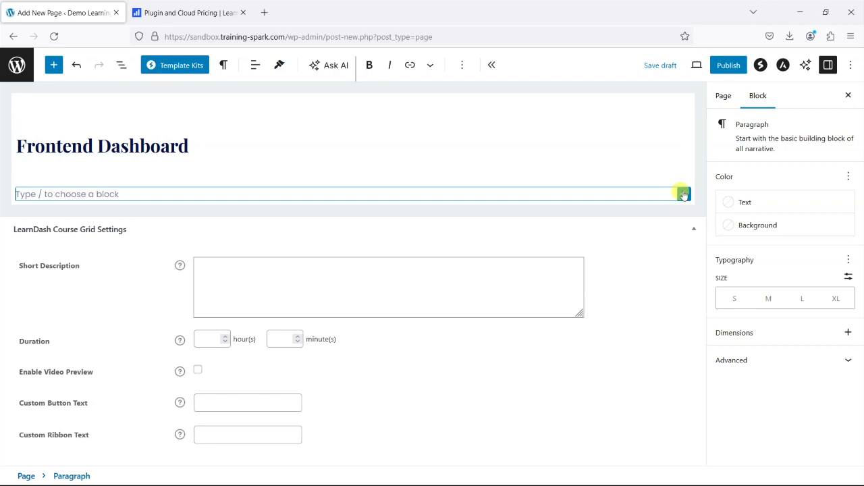
pyautogui.click(684, 195)
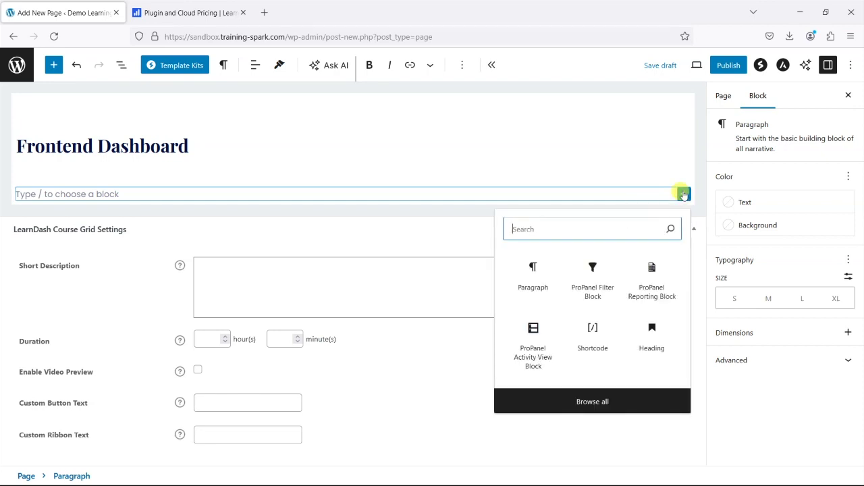
pyautogui.write('Prop')
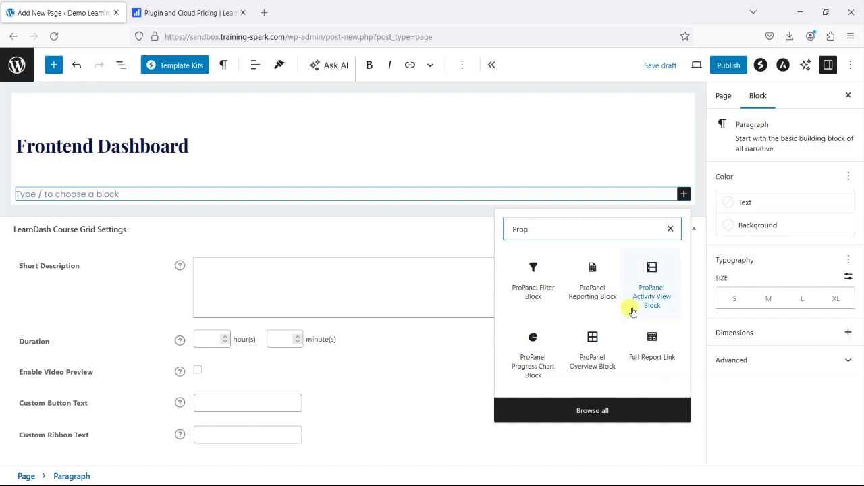
pyautogui.click(533, 284)
# Step: Add a ProPanel Reporting Block directly below the filter block
pyautogui.scroll(-3, 628, 351)
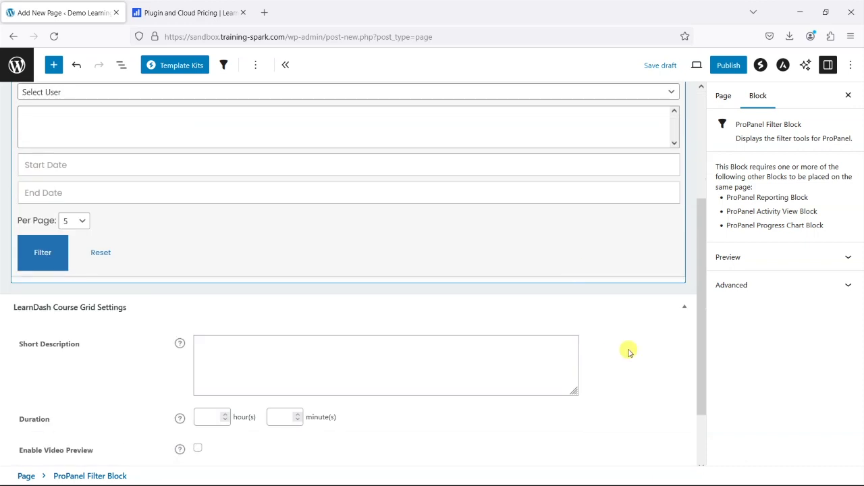
pyautogui.click(633, 281)
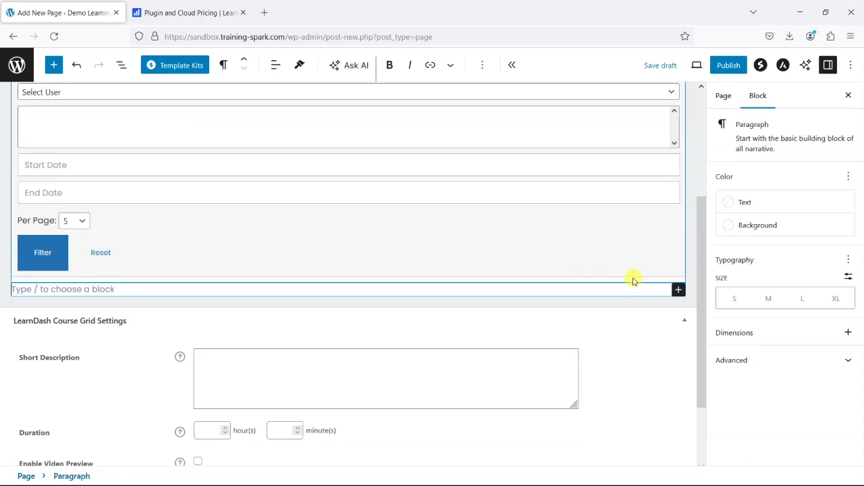
pyautogui.click(679, 288)
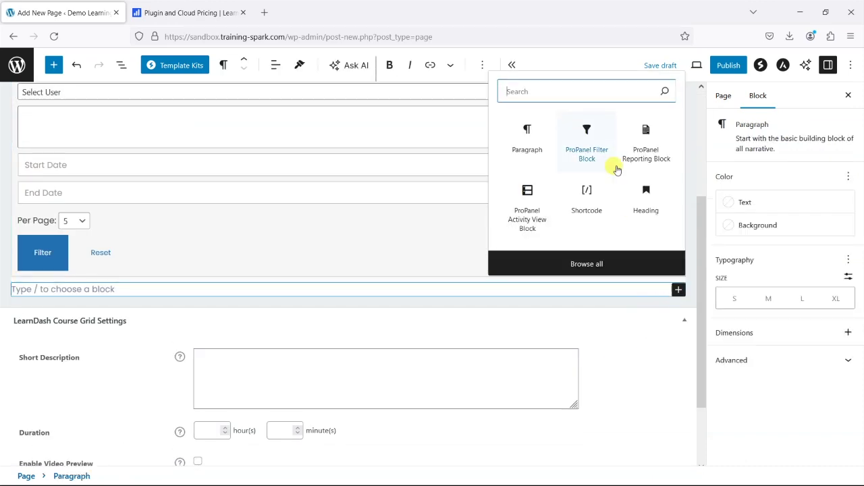
pyautogui.write('prop')
pyautogui.click(578, 129)
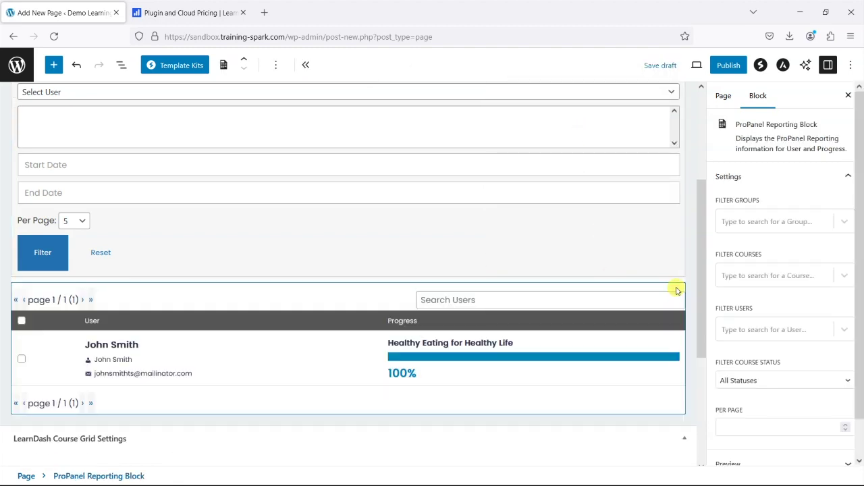
# Step: Add a ProPanel Overview Block below the reporting block
pyautogui.press('Return')
pyautogui.click(678, 290)
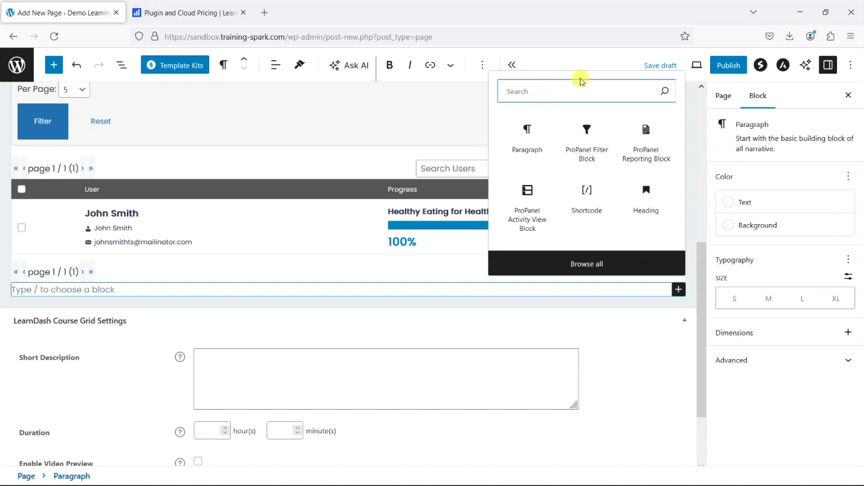
pyautogui.write('p')
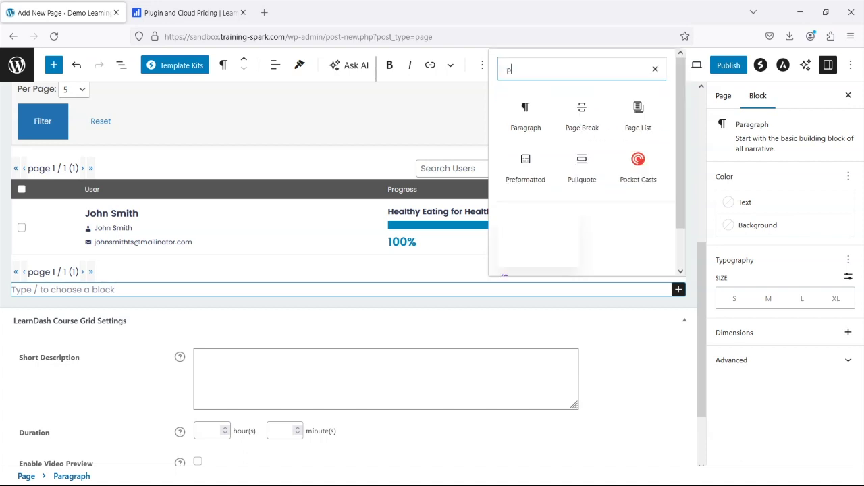
pyautogui.write('rop')
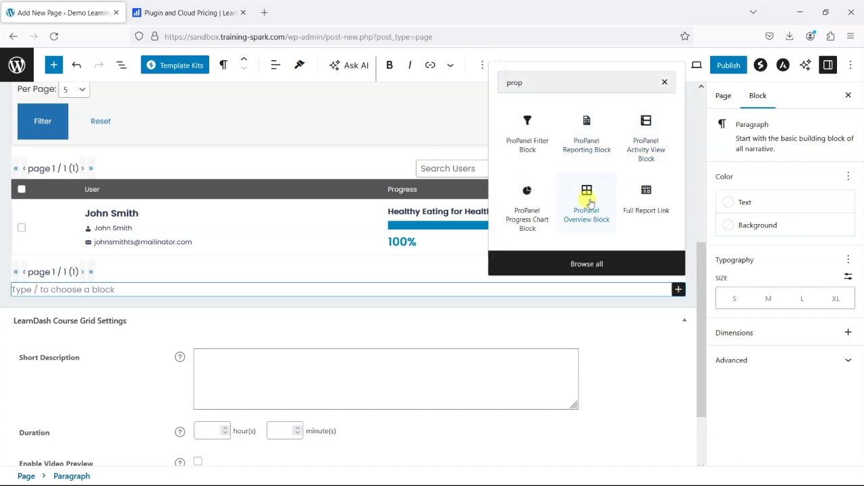
pyautogui.click(587, 196)
pyautogui.scroll(2, 145, 139)
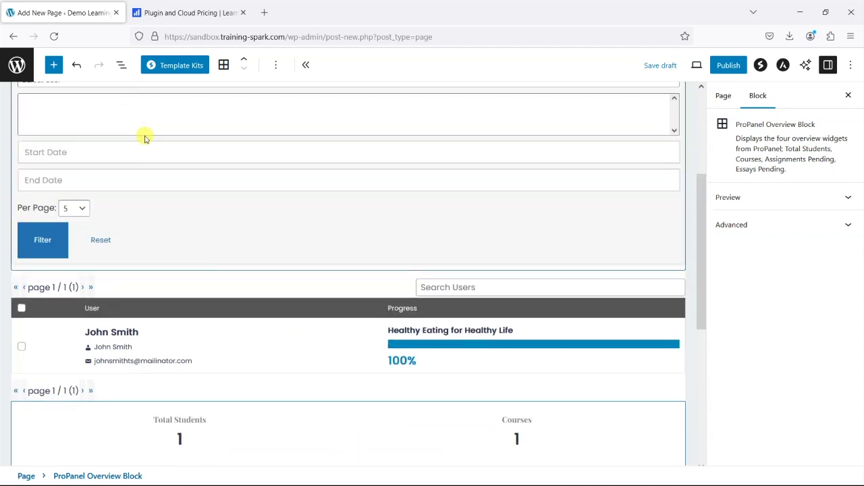
# Step: Publish the Frontend Dashboard page with public visibility and immediate publishing
pyautogui.scroll(3, 144, 139)
pyautogui.scroll(1, 148, 192)
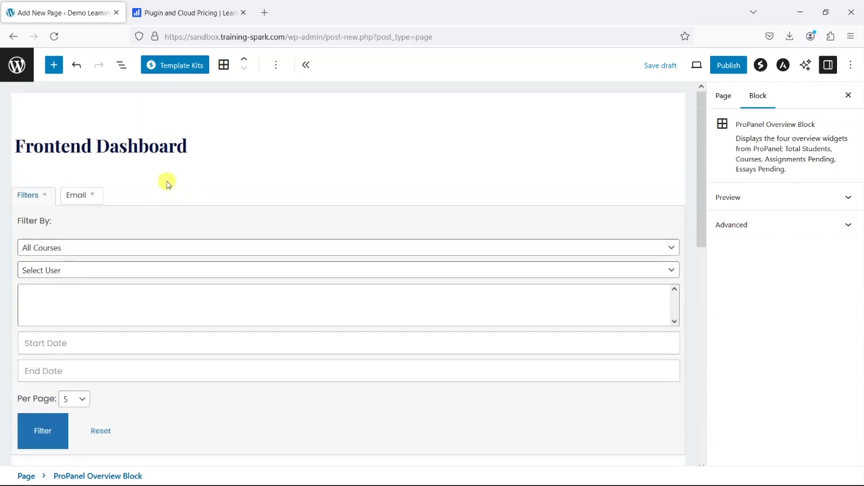
pyautogui.click(727, 65)
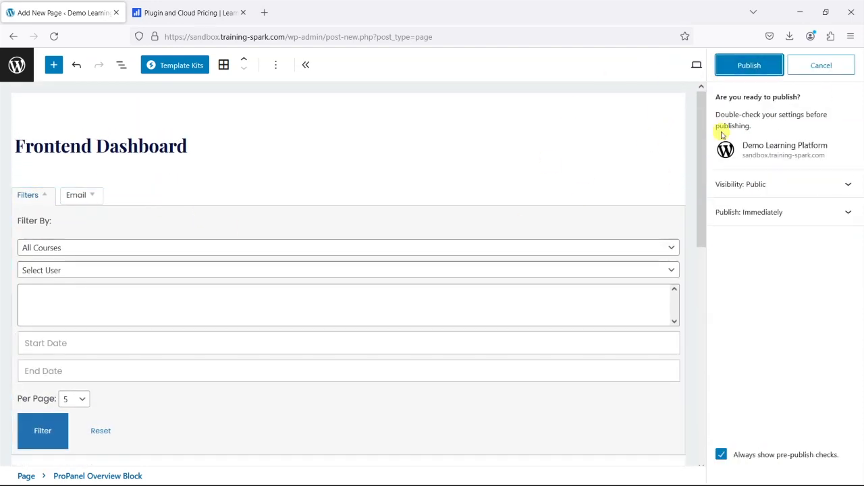
pyautogui.click(725, 64)
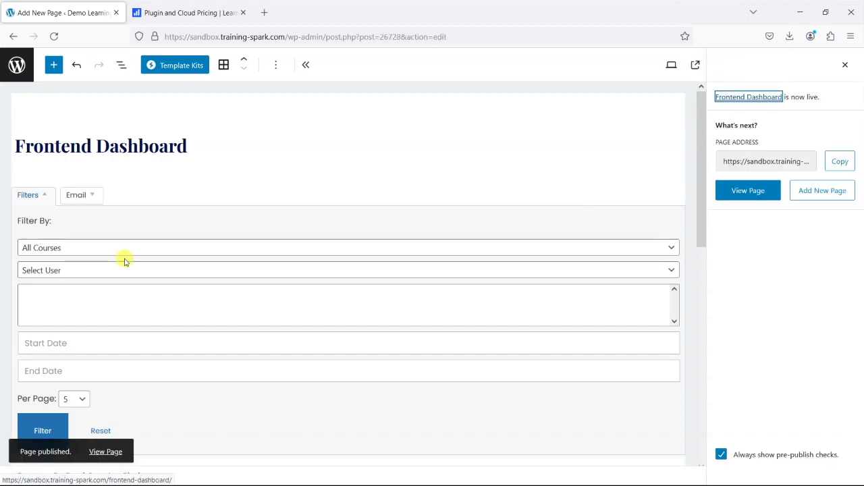
# Step: Open the published Frontend Dashboard page and look over its filter, reporting and overview sections
pyautogui.click(106, 452)
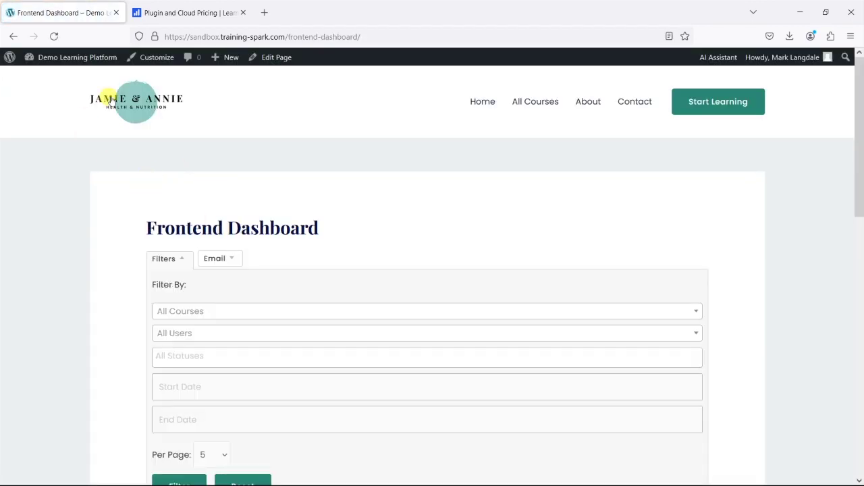
pyautogui.scroll(-2, 122, 200)
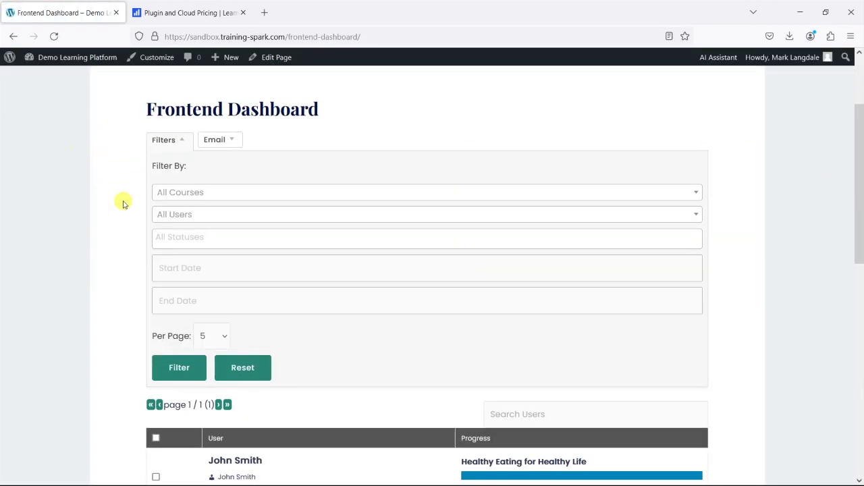
pyautogui.scroll(2, 101, 148)
pyautogui.scroll(-3, 93, 247)
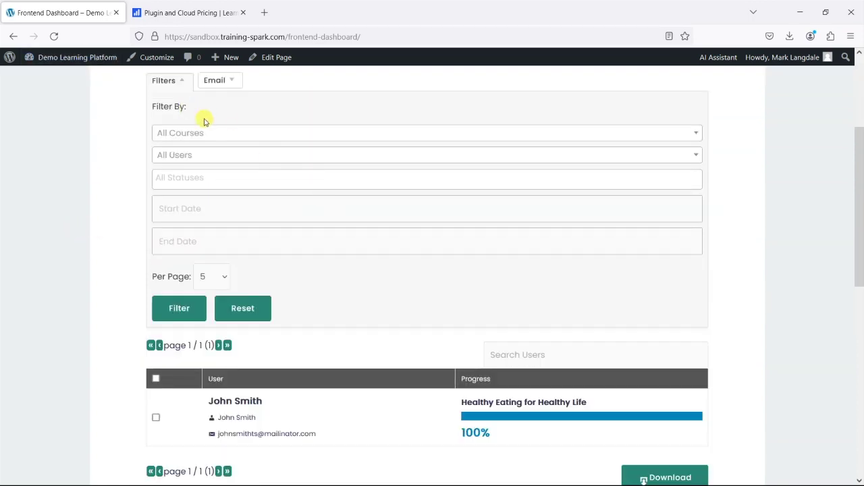
pyautogui.scroll(-2, 229, 169)
pyautogui.scroll(2, 269, 189)
# Step: Filter the live dashboard report by the listed learner and review the course progress and overview sections
pyautogui.click(220, 154)
pyautogui.click(209, 187)
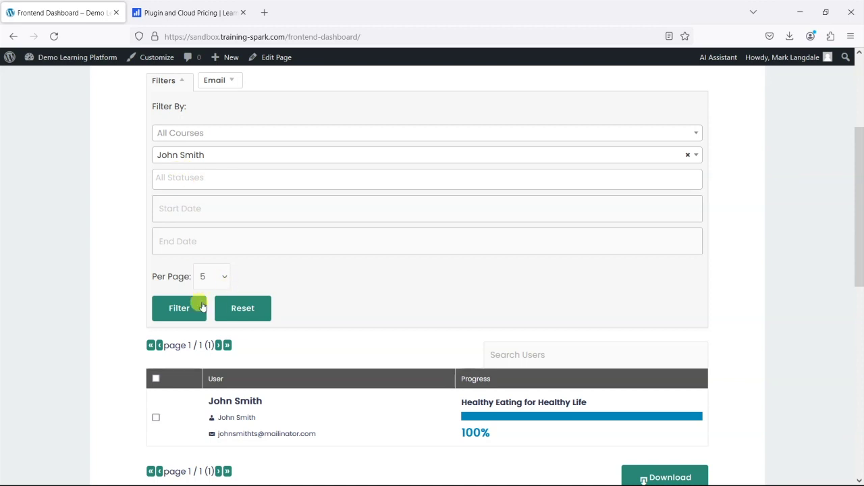
pyautogui.click(195, 305)
pyautogui.scroll(-2, 212, 294)
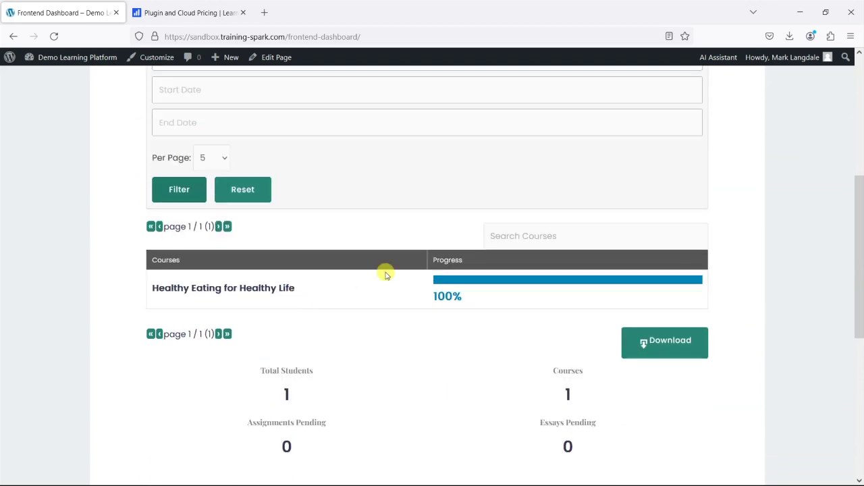
pyautogui.scroll(-2, 361, 351)
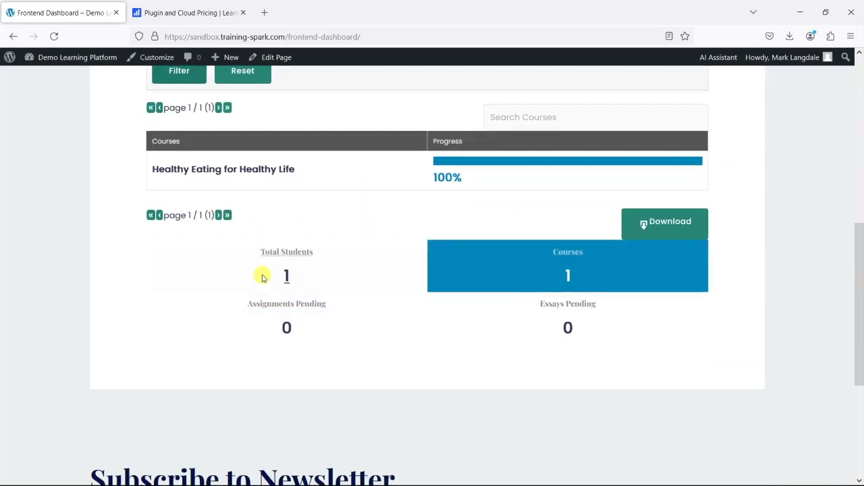
pyautogui.scroll(2, 396, 285)
pyautogui.scroll(5, 405, 294)
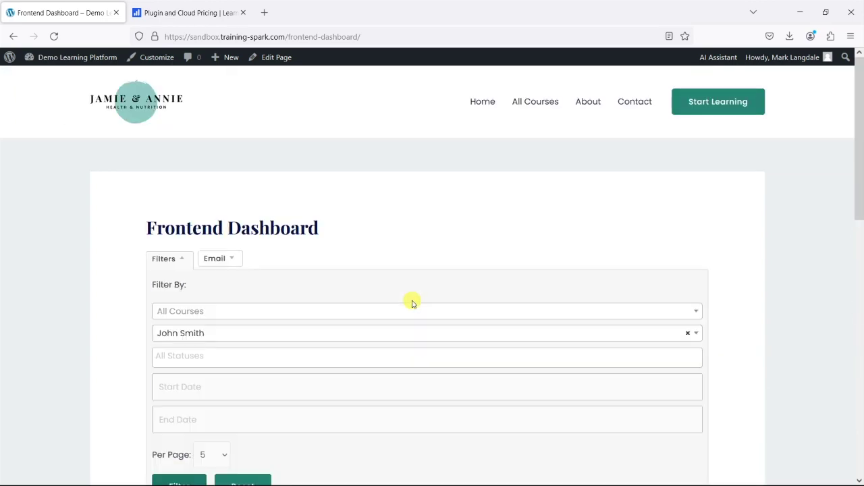